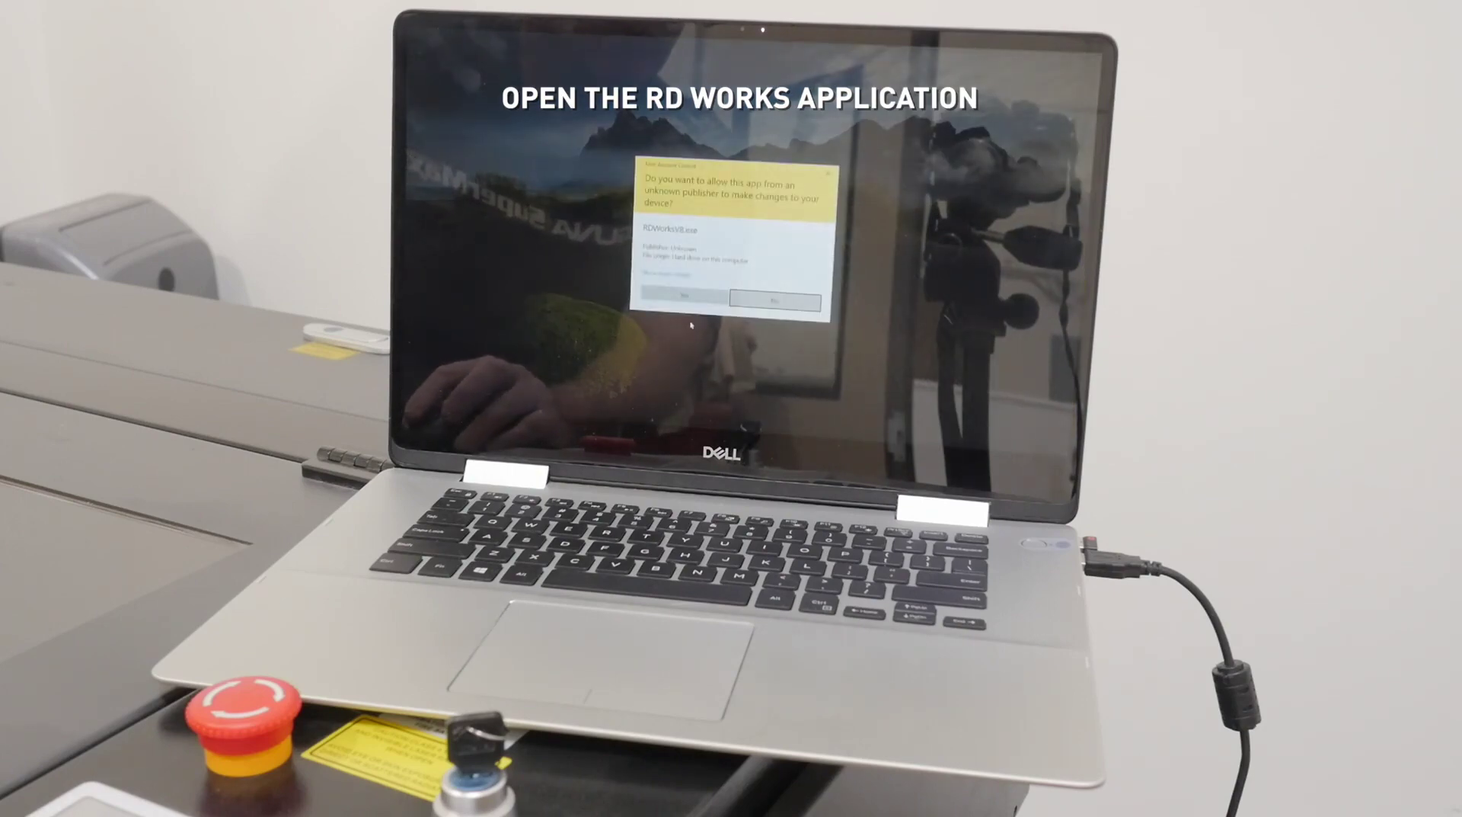
Step: Approve the admin prompt and unlock File > Vendor settings with the vendor parameter password
click(684, 295)
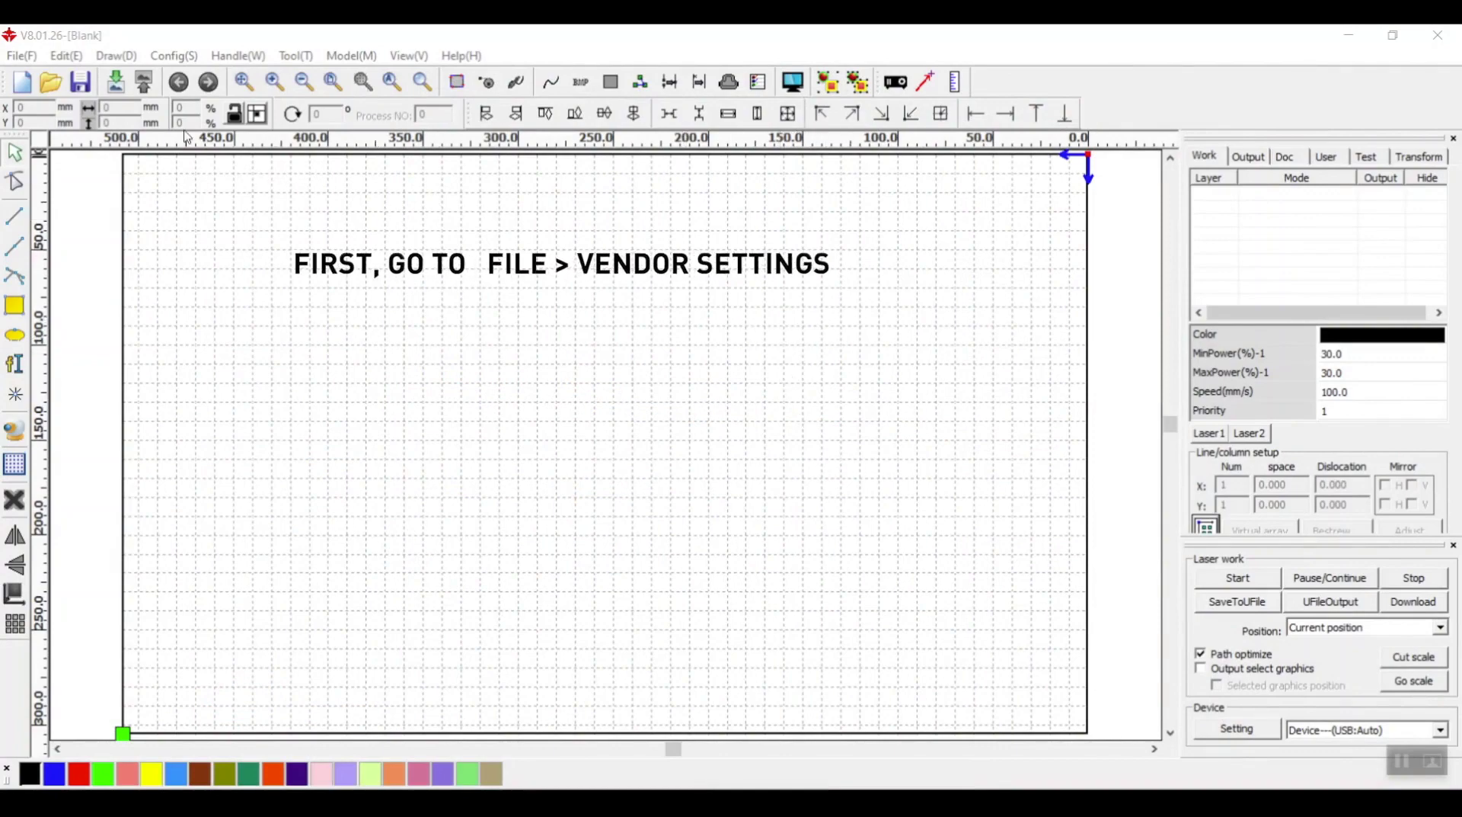
click(22, 56)
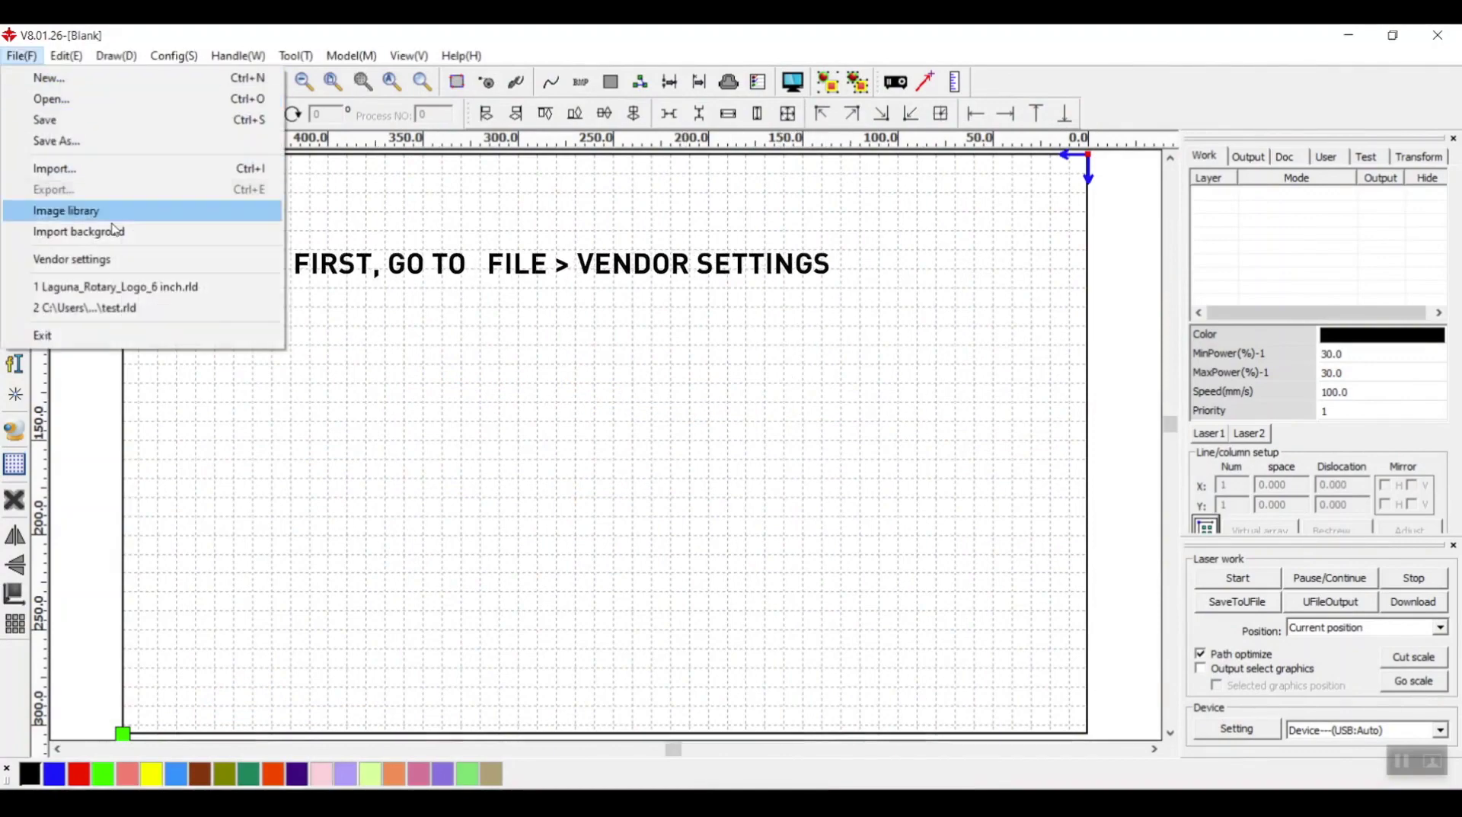
click(118, 263)
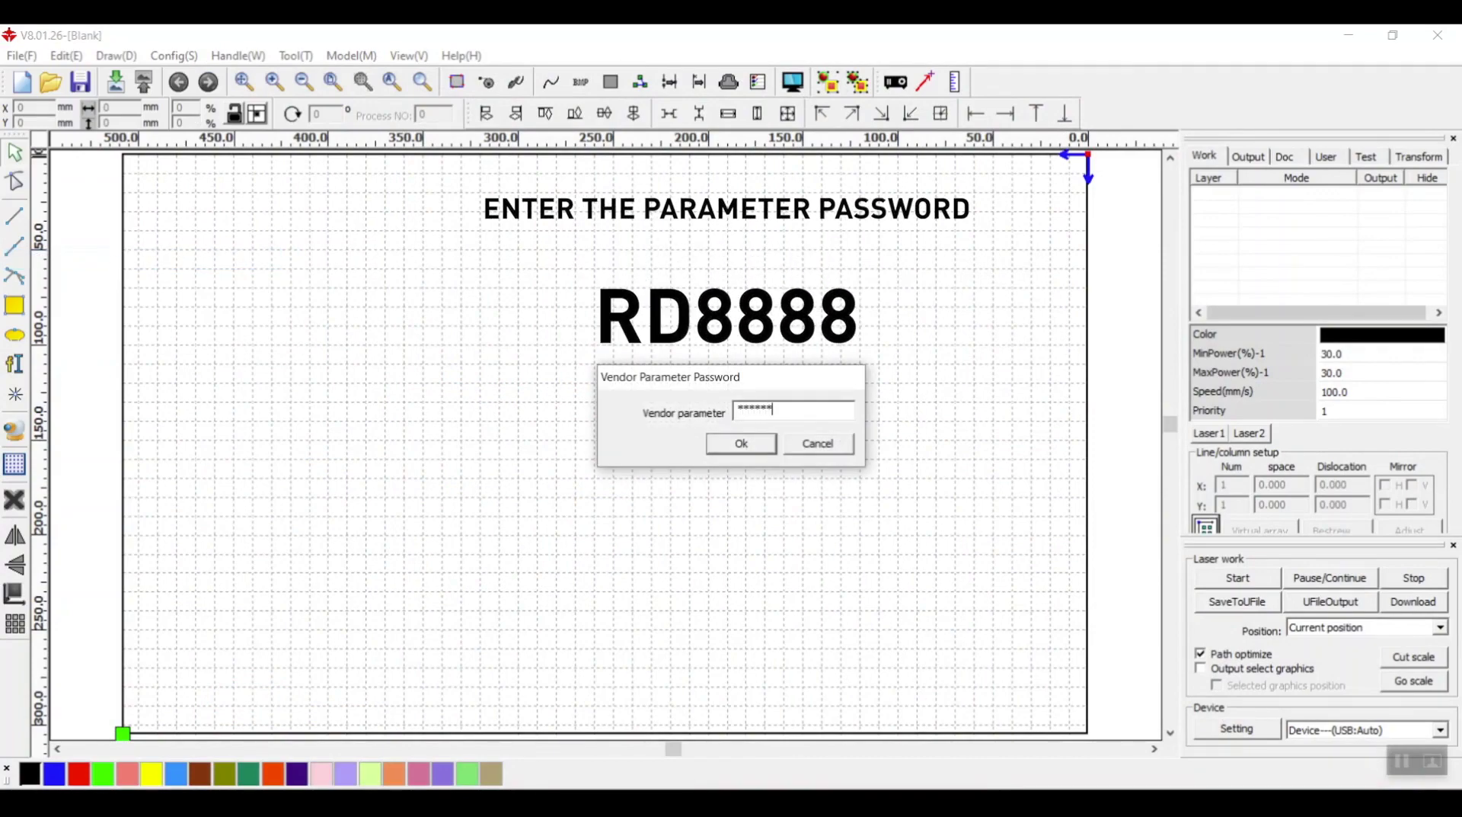
text(RD8888)
key(Return)
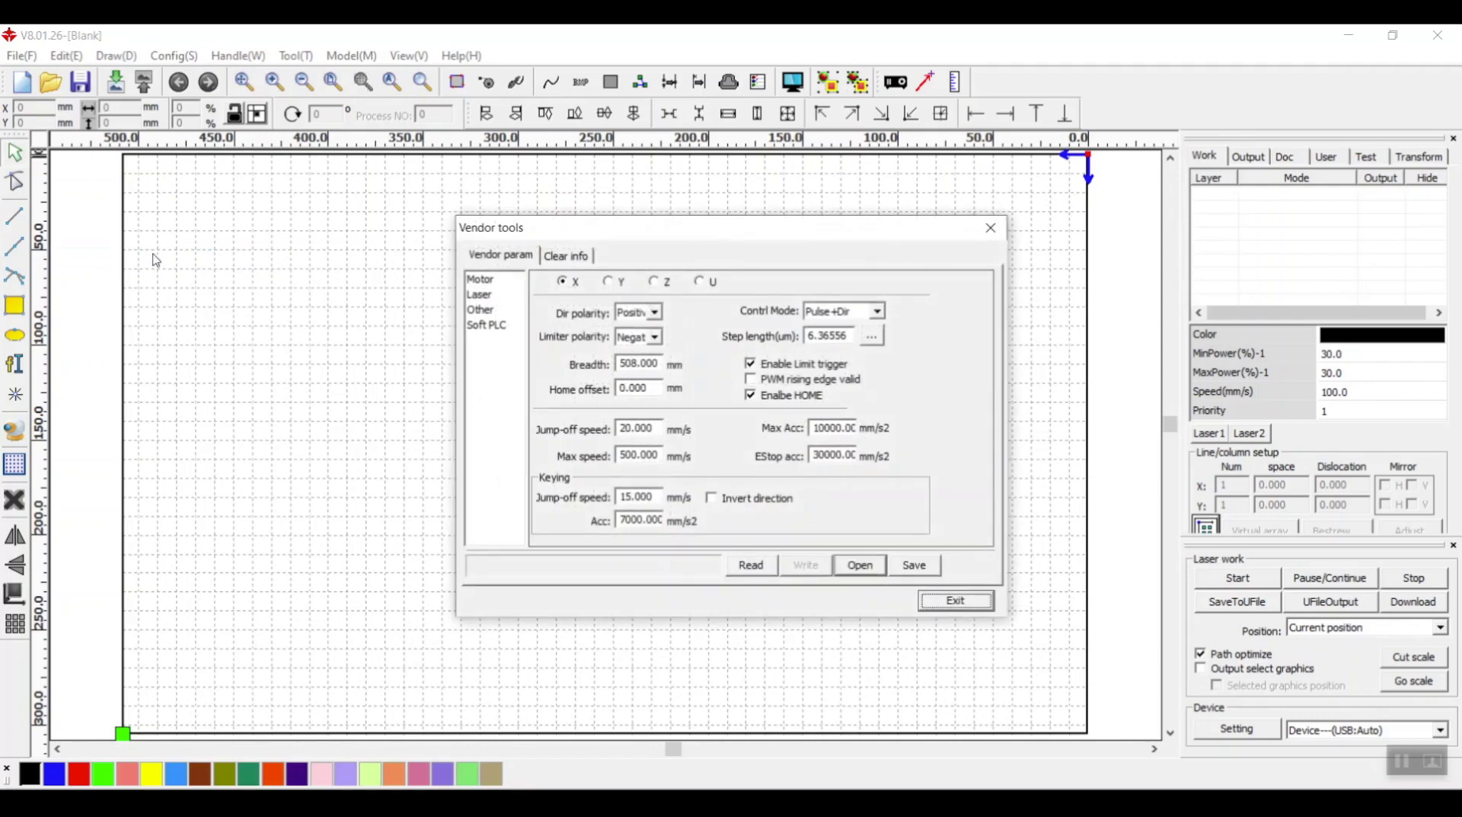
Step: Read the vendor parameters from the laser and save them to the Desktop as vendor2
click(767, 573)
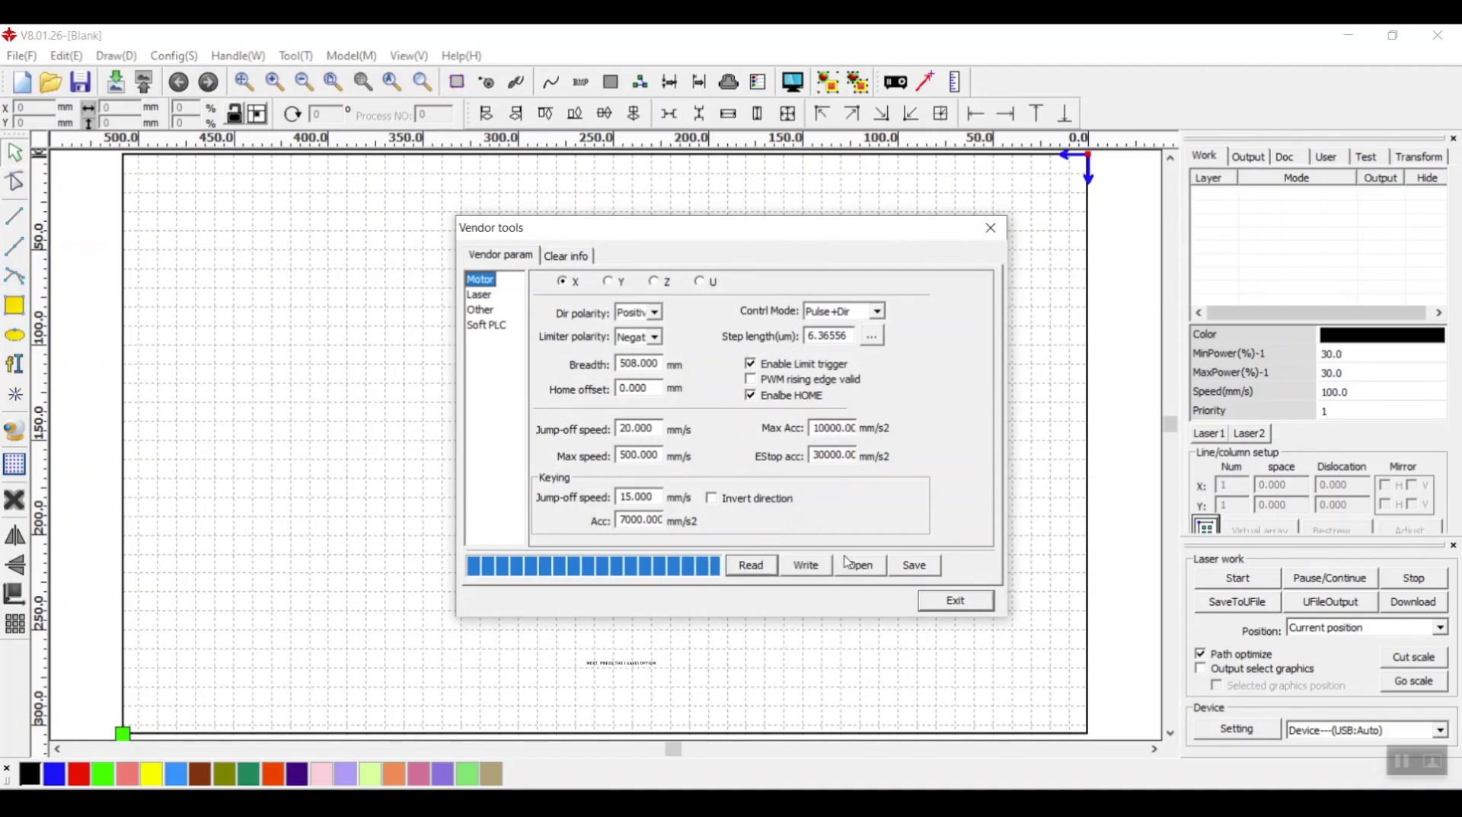
click(925, 568)
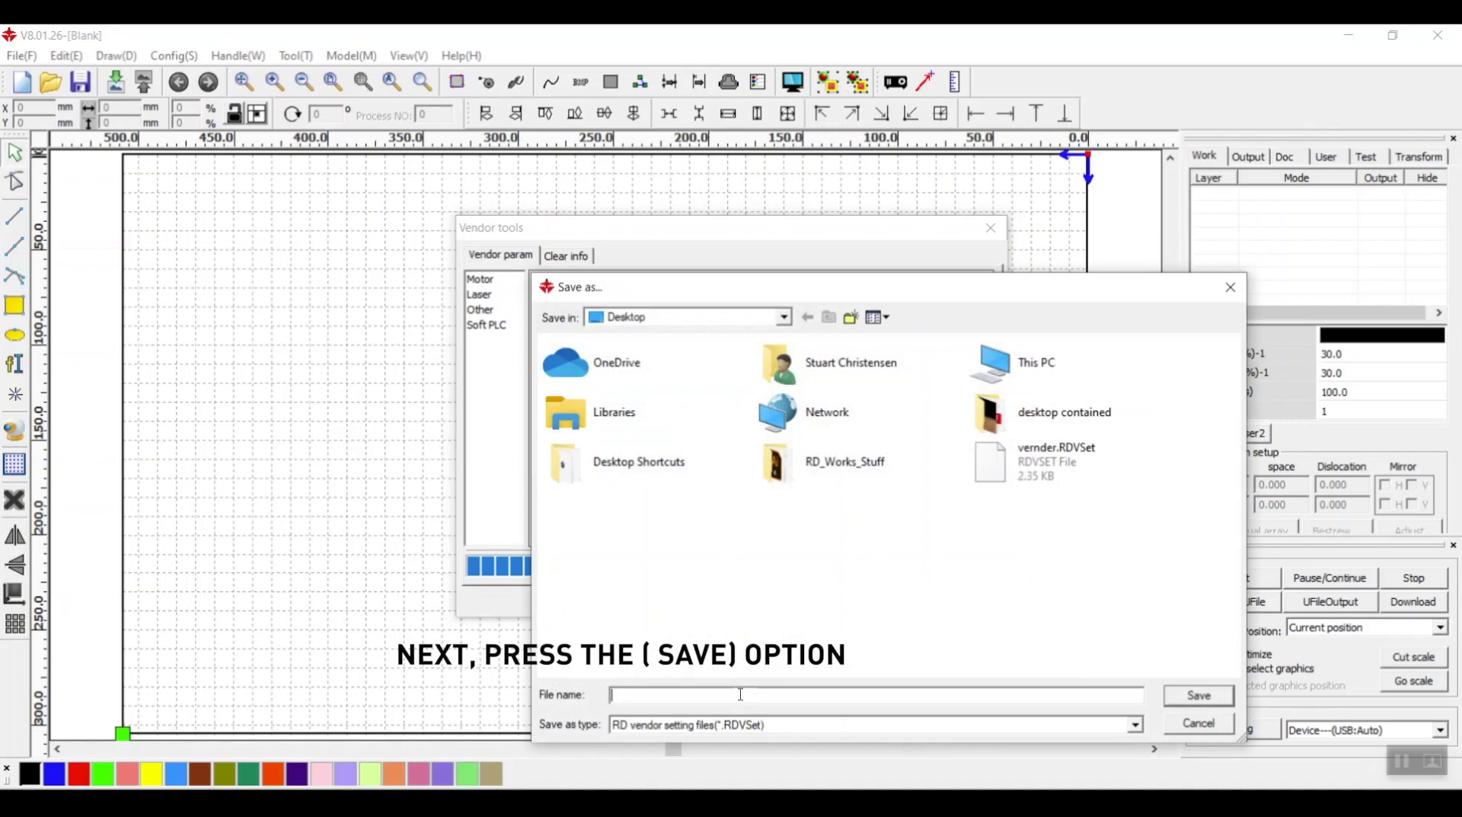
text(vend)
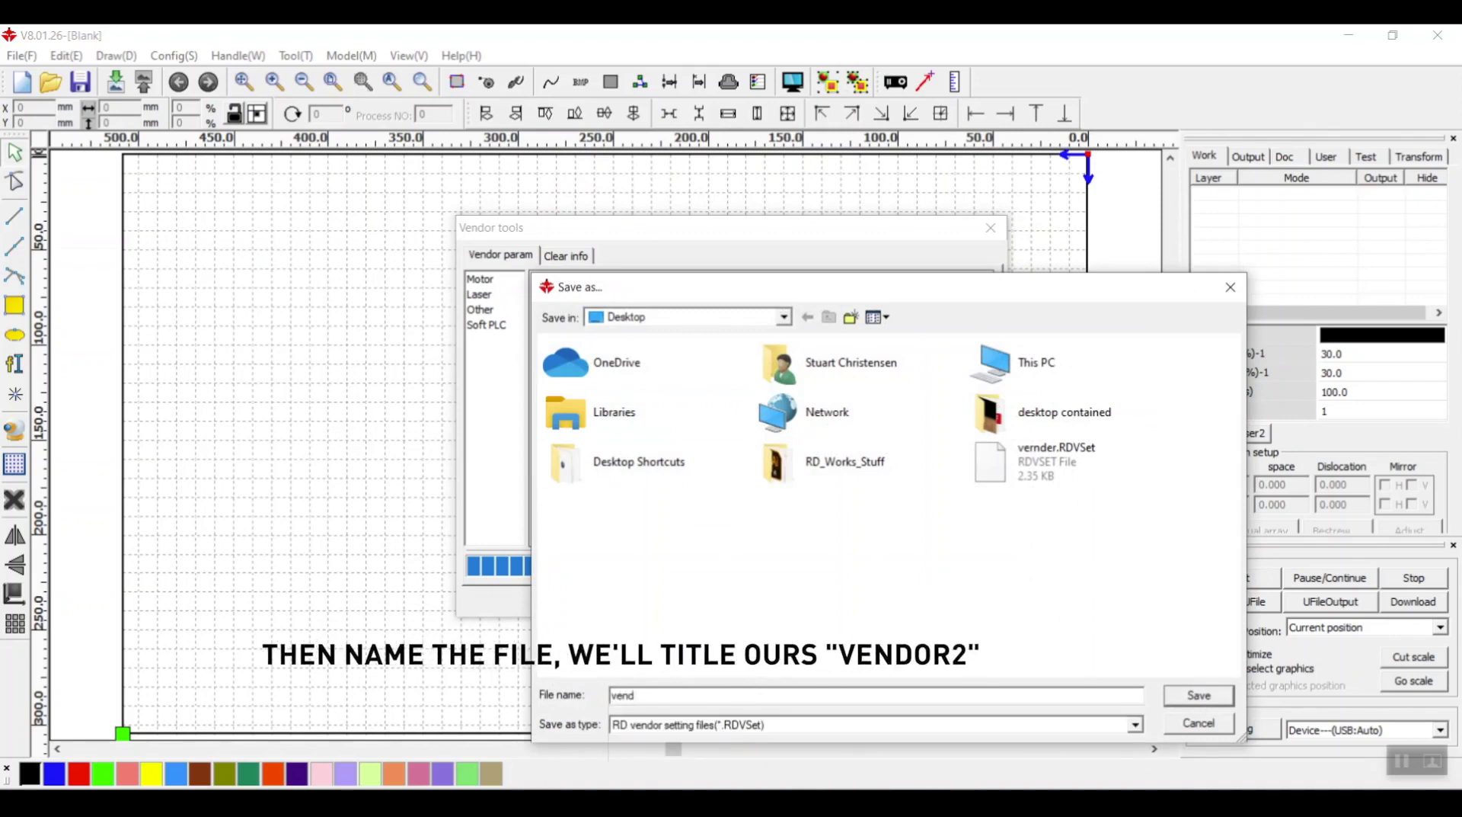
text(or2)
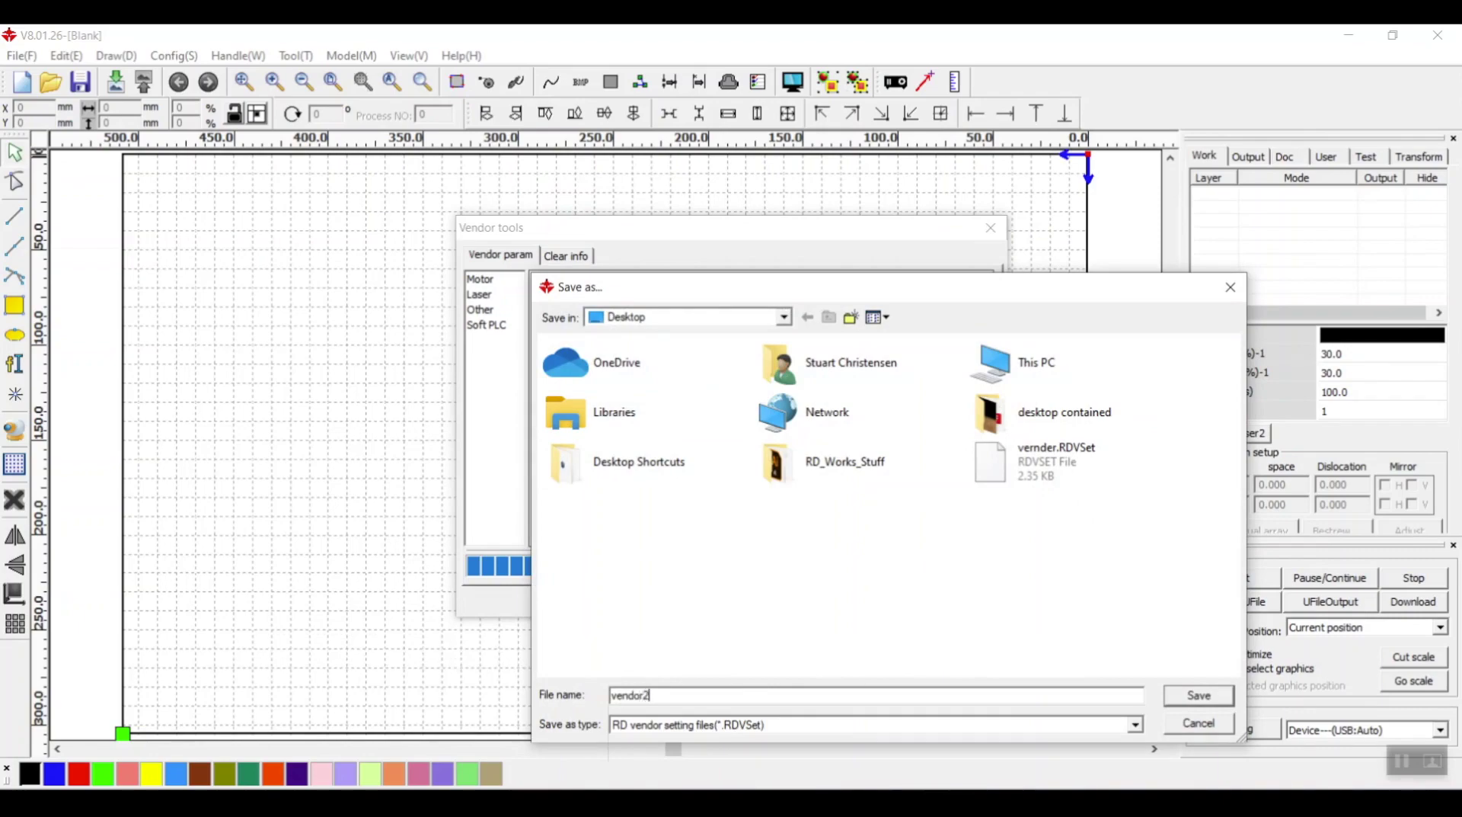
key(Return)
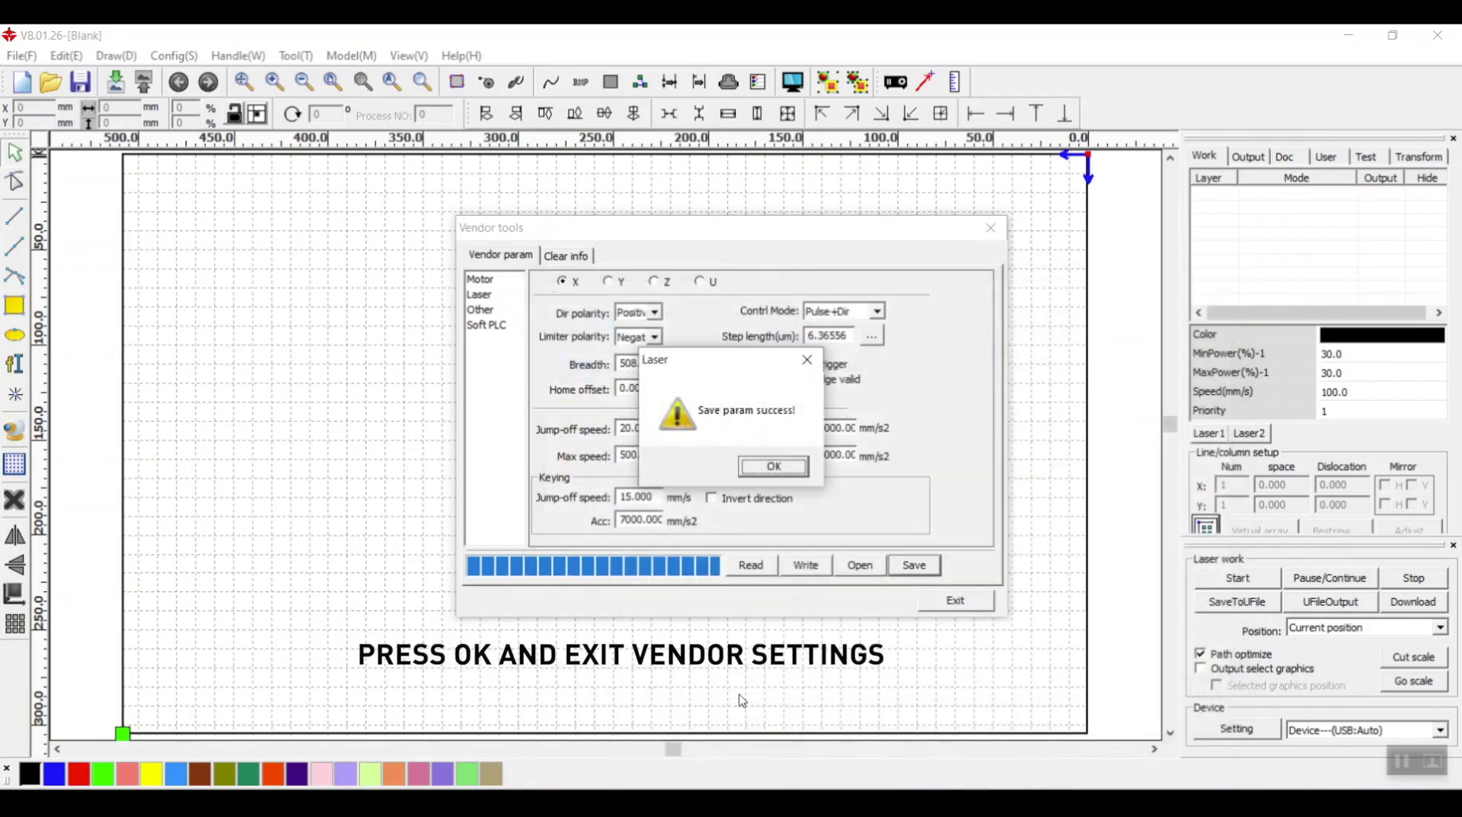
click(762, 472)
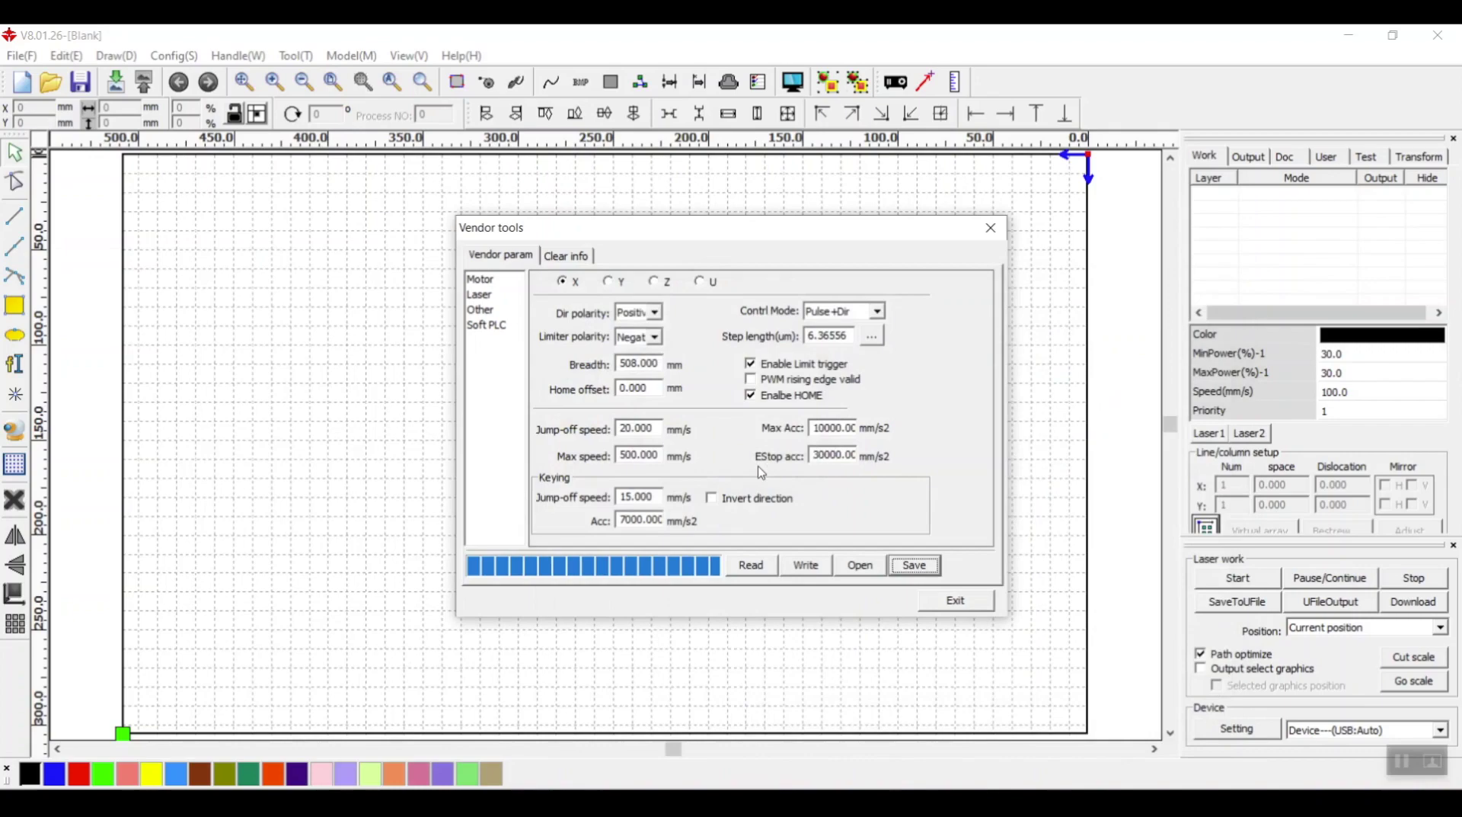
Step: Exit Vendor tools, enlarge the User tab panel to reveal its buttons, and select Other
click(952, 601)
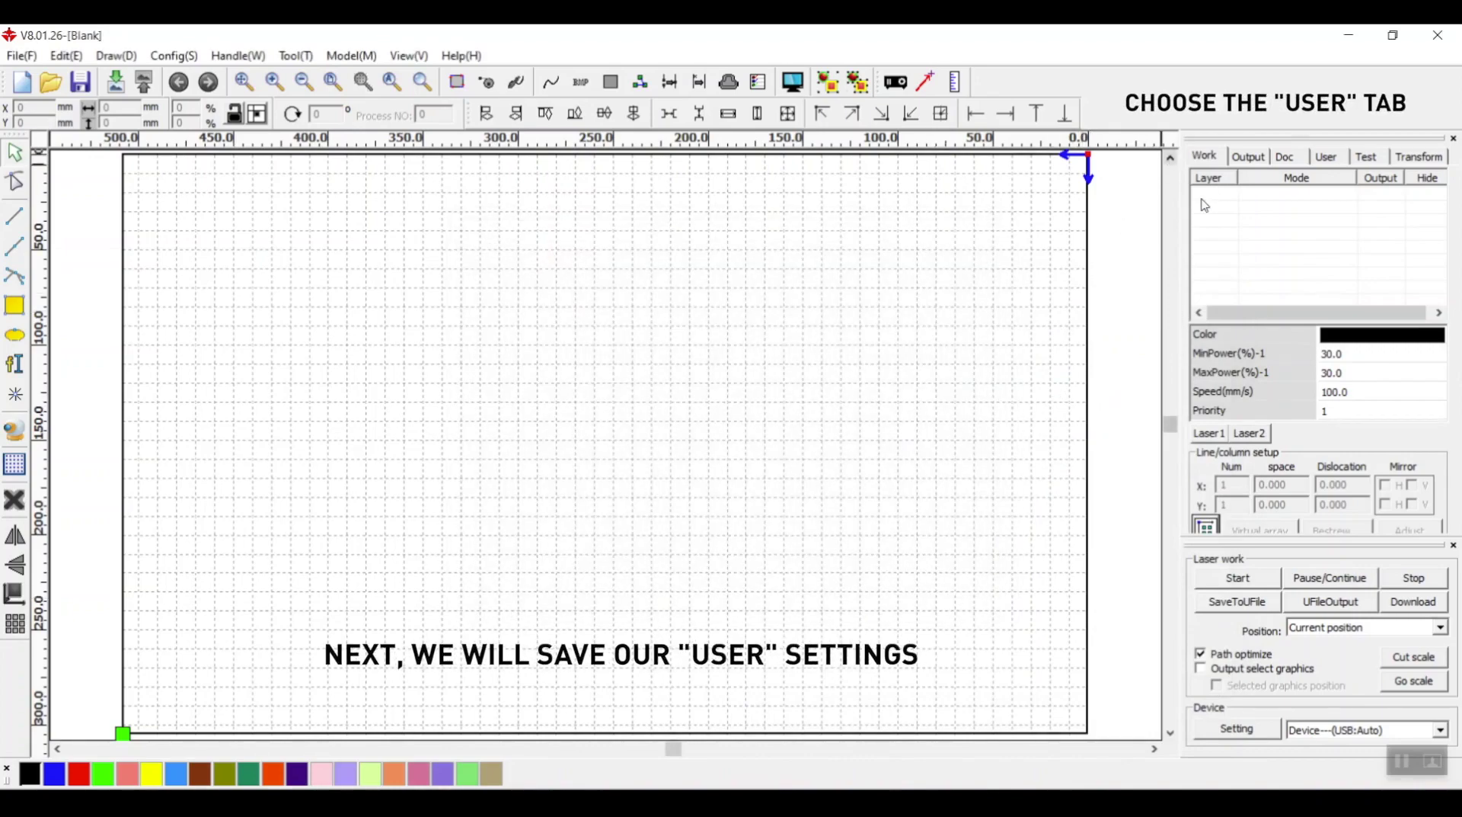
click(1327, 157)
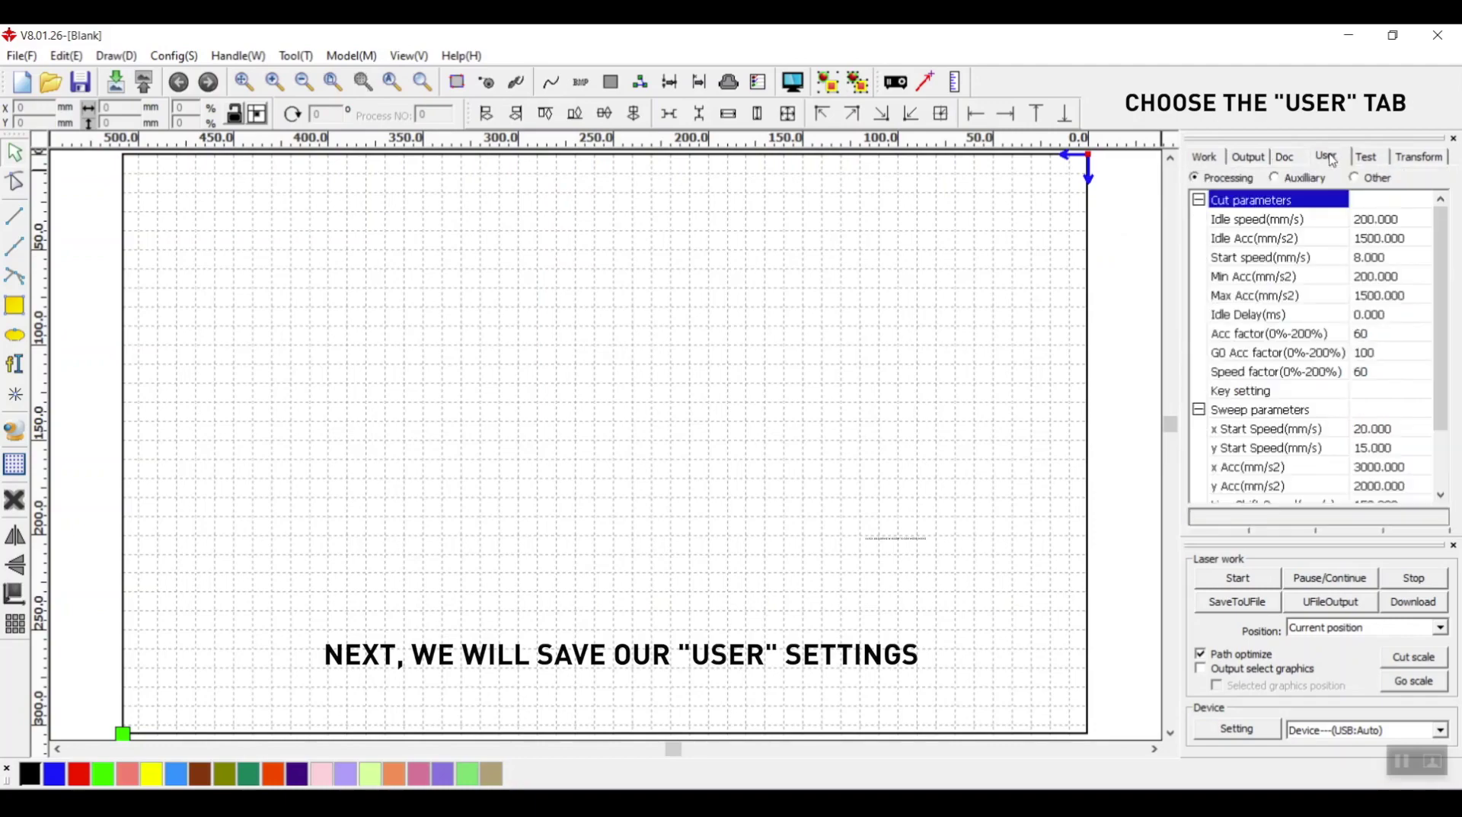
scroll(1352, 276, down, 2)
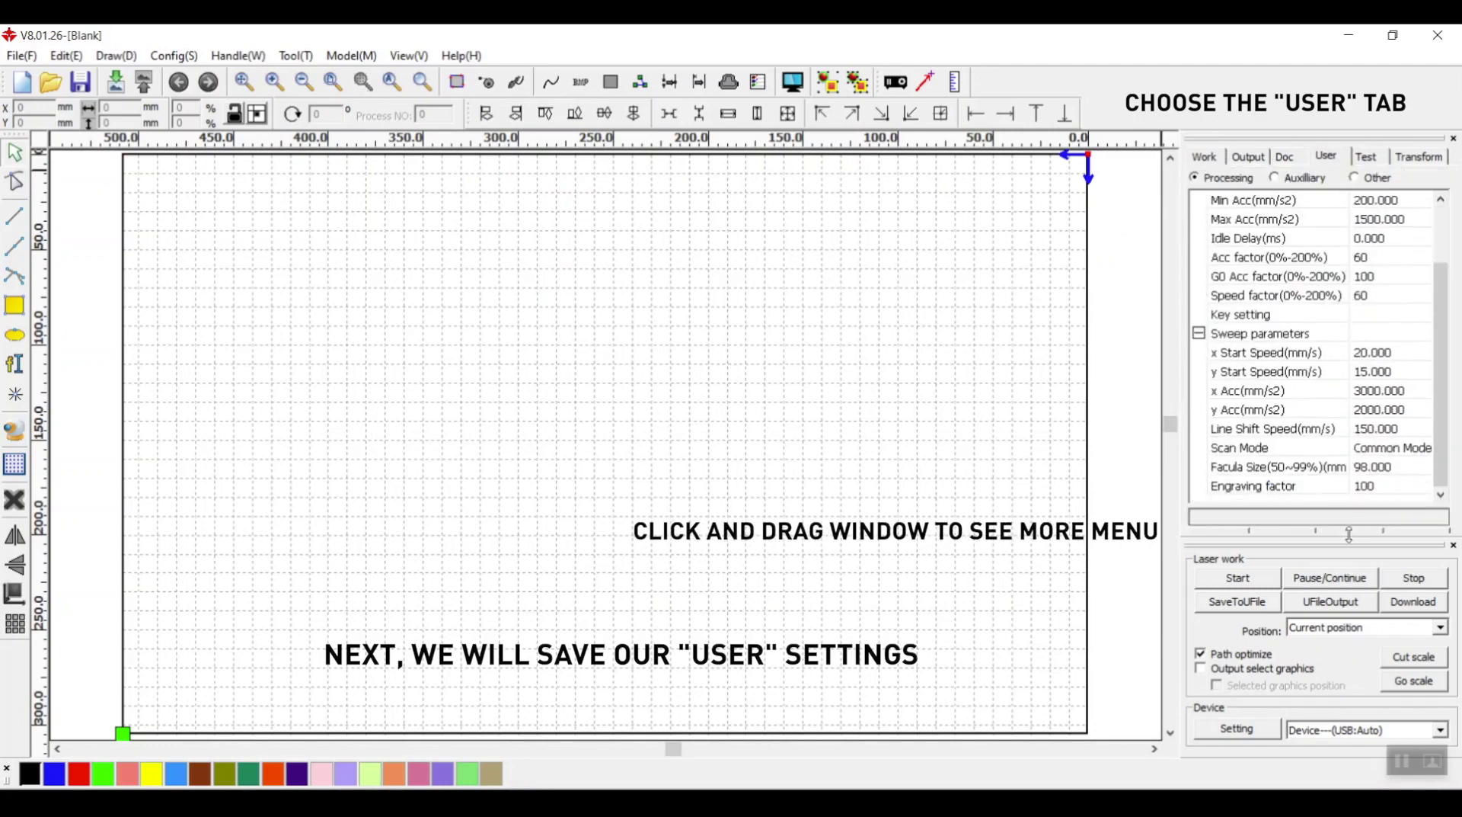
drag(1340, 536, 1349, 561)
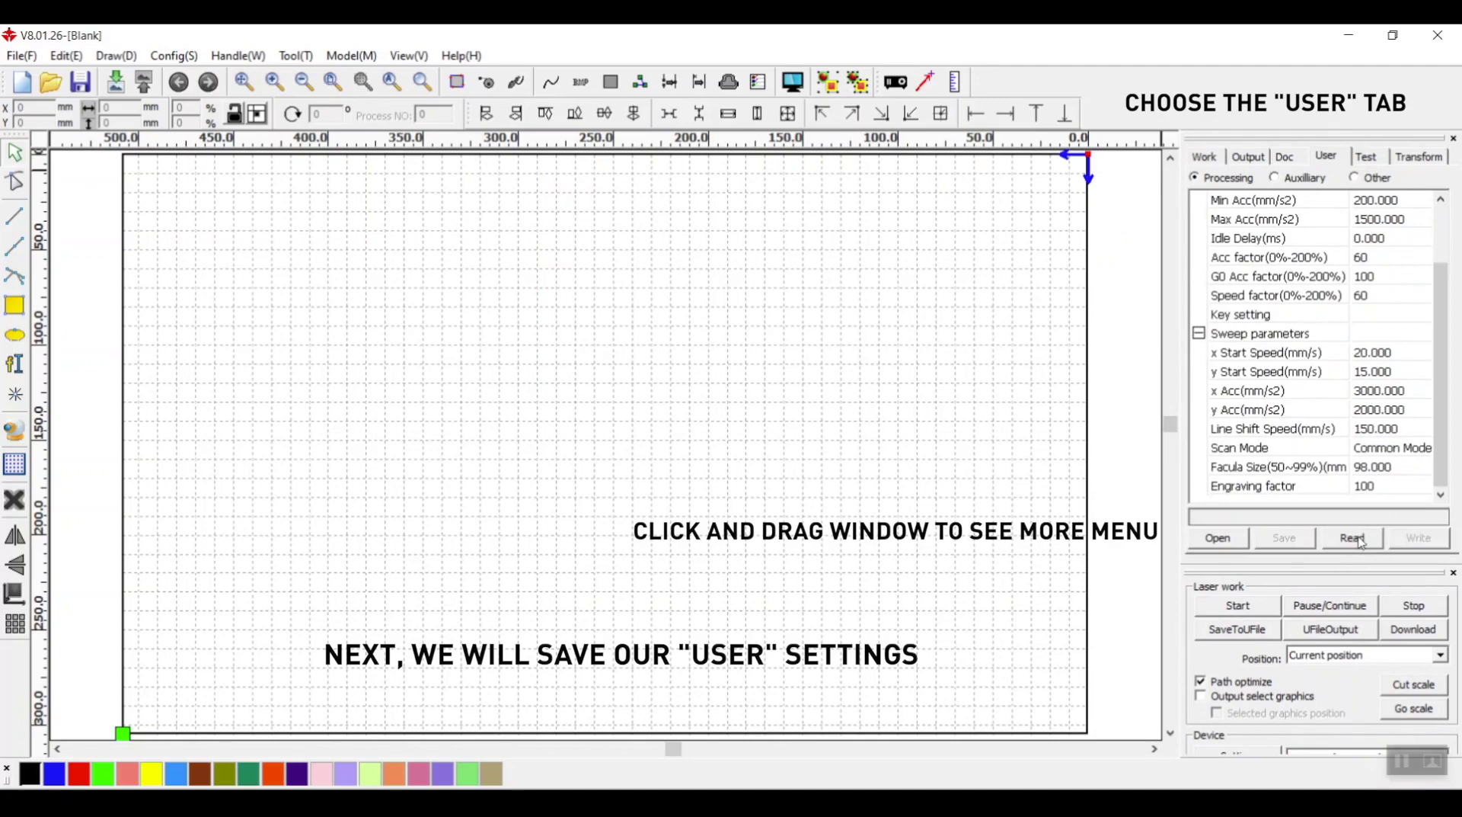
click(1355, 177)
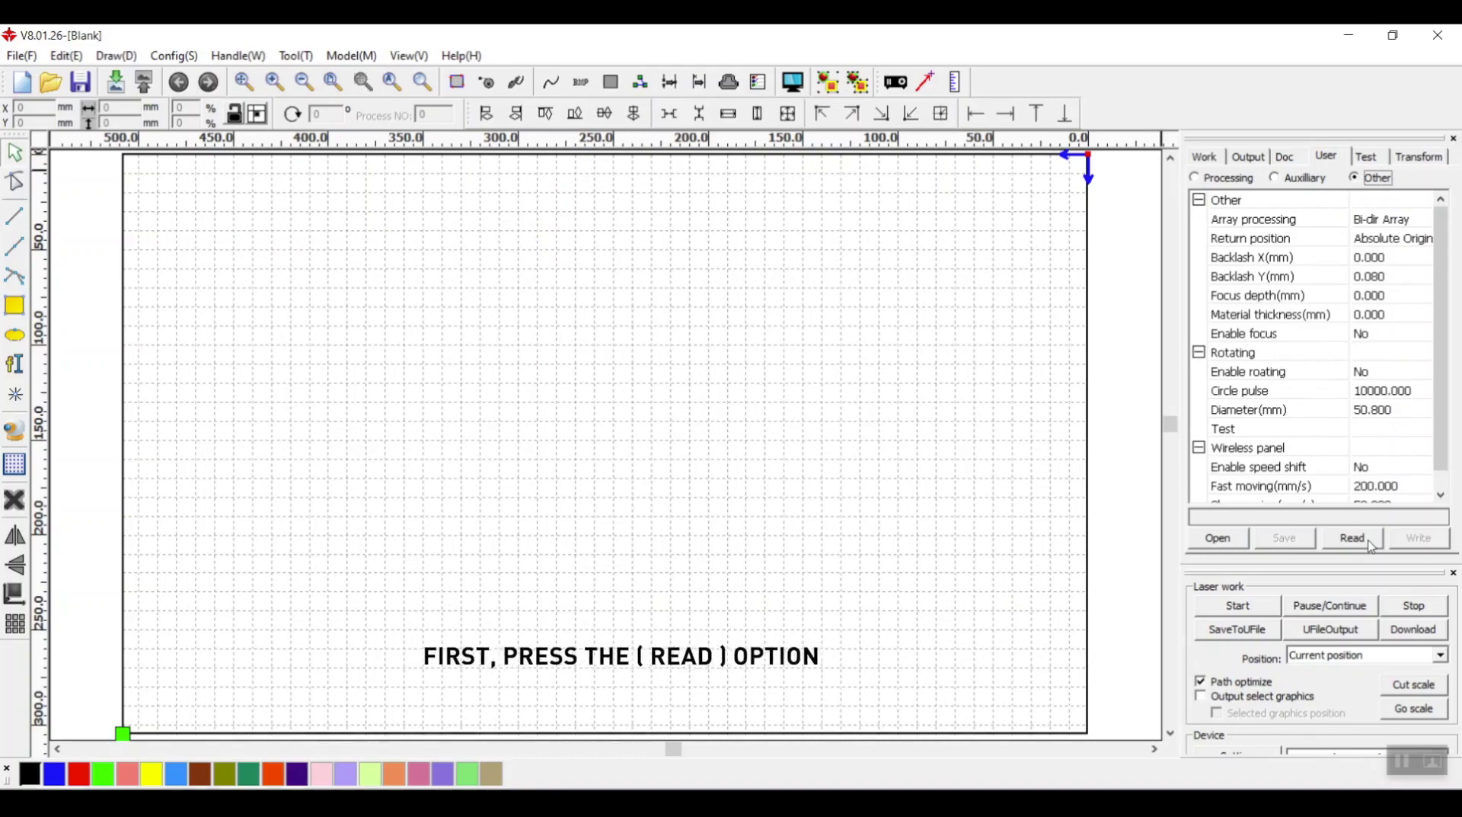
Step: Read the user parameters from the machine and save them to the Desktop as user2
click(1370, 544)
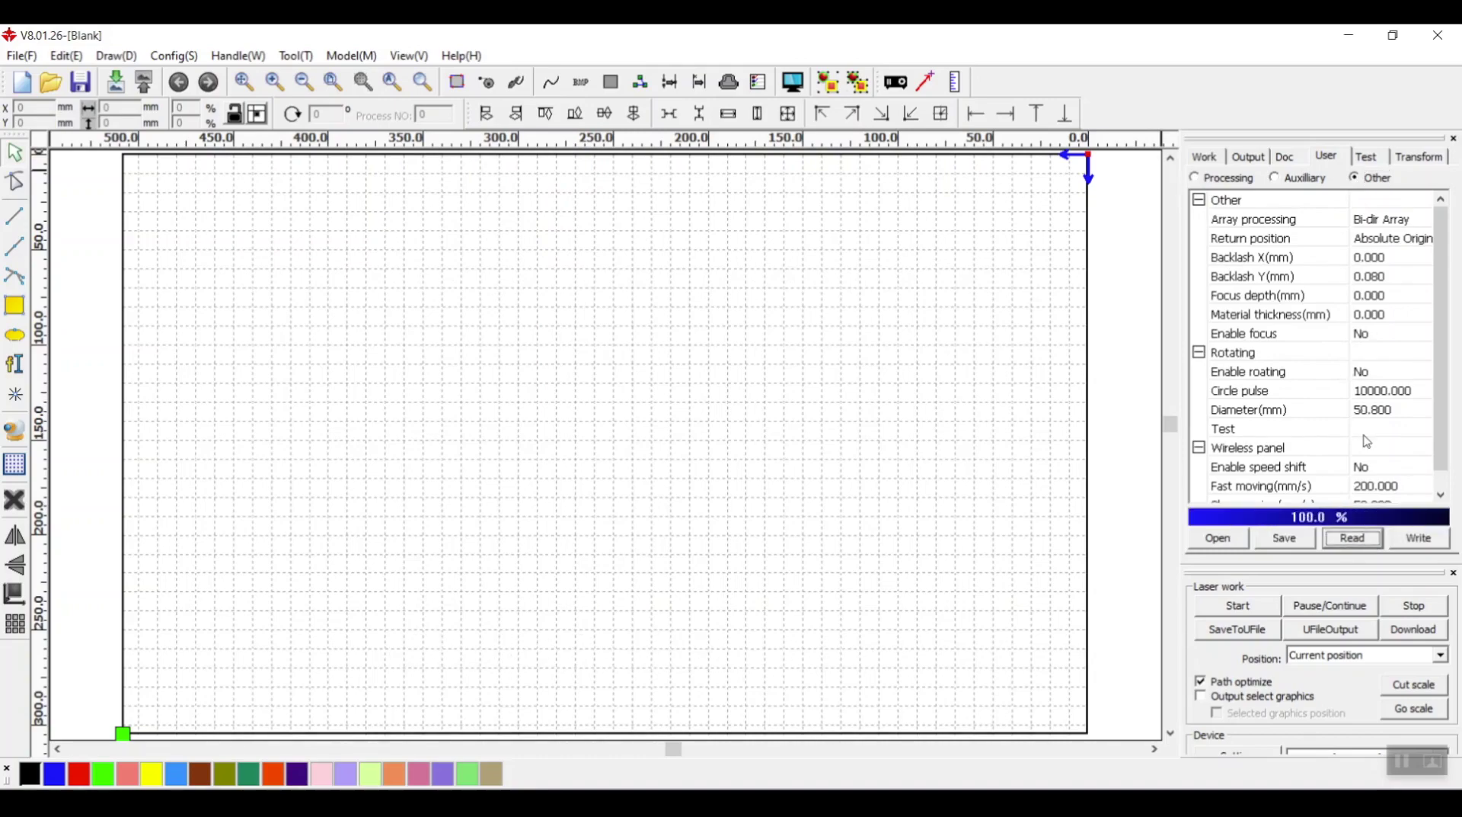
click(1287, 538)
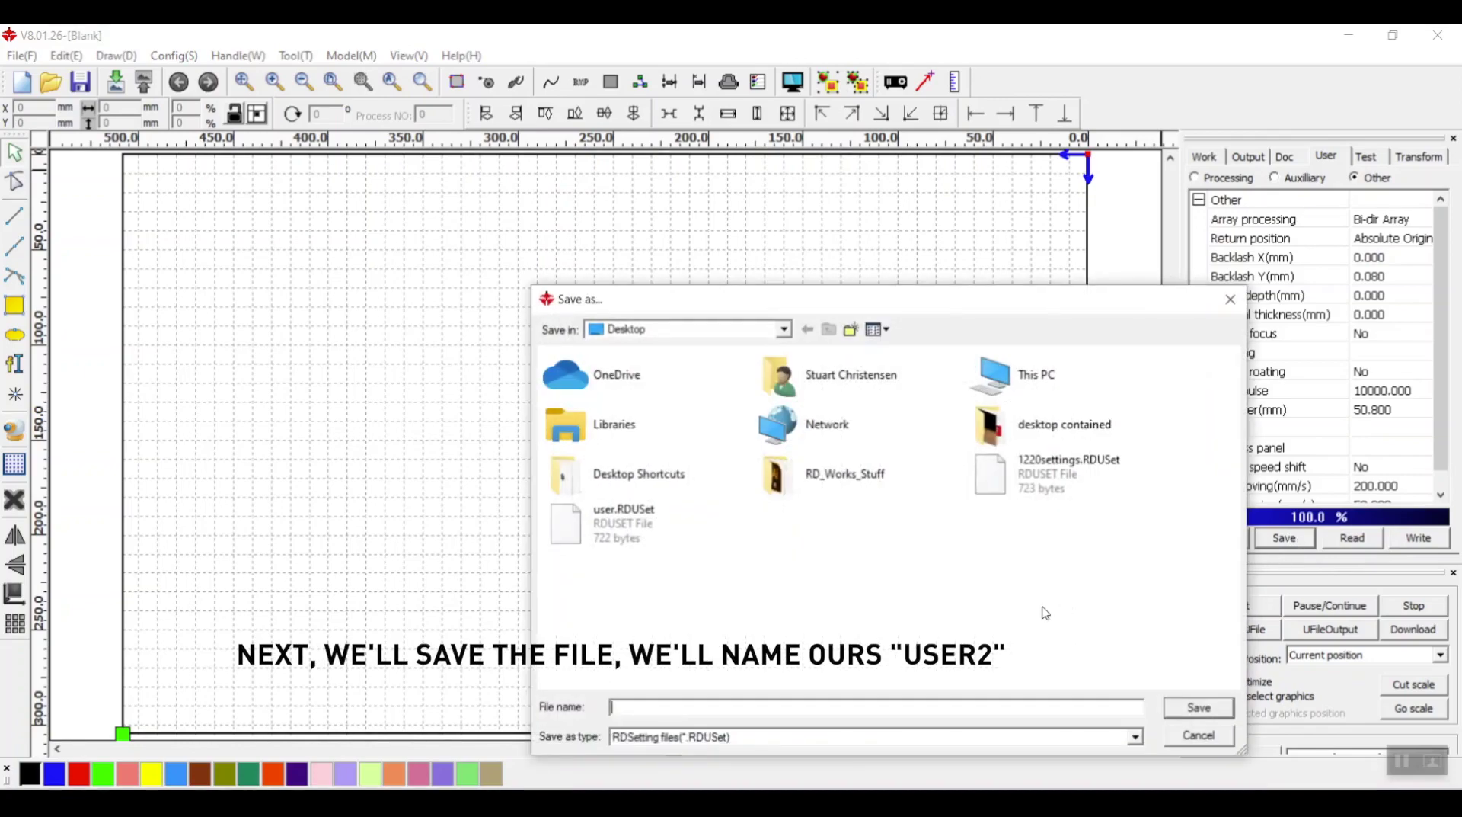
text(user)
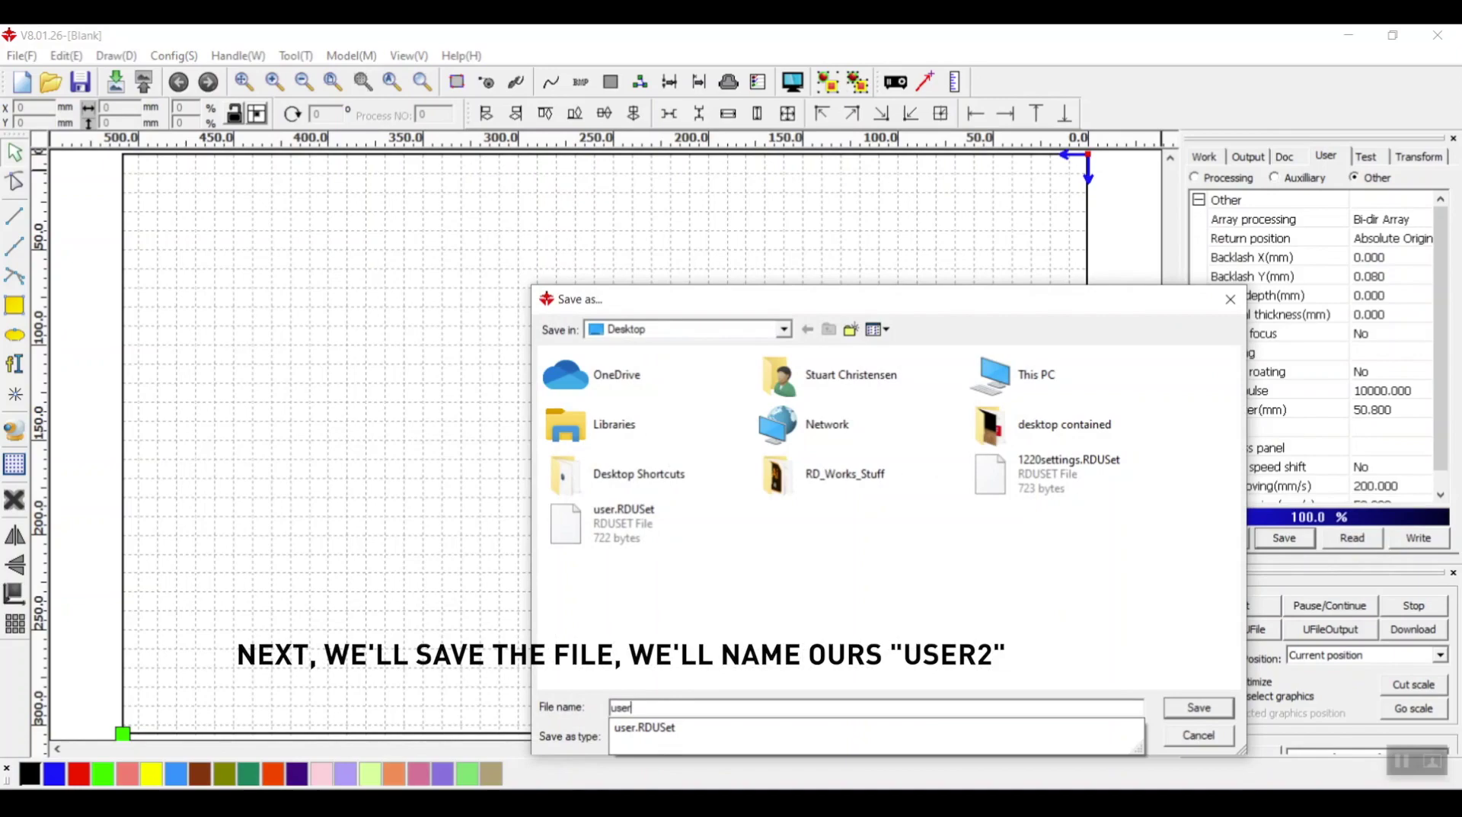
text(2)
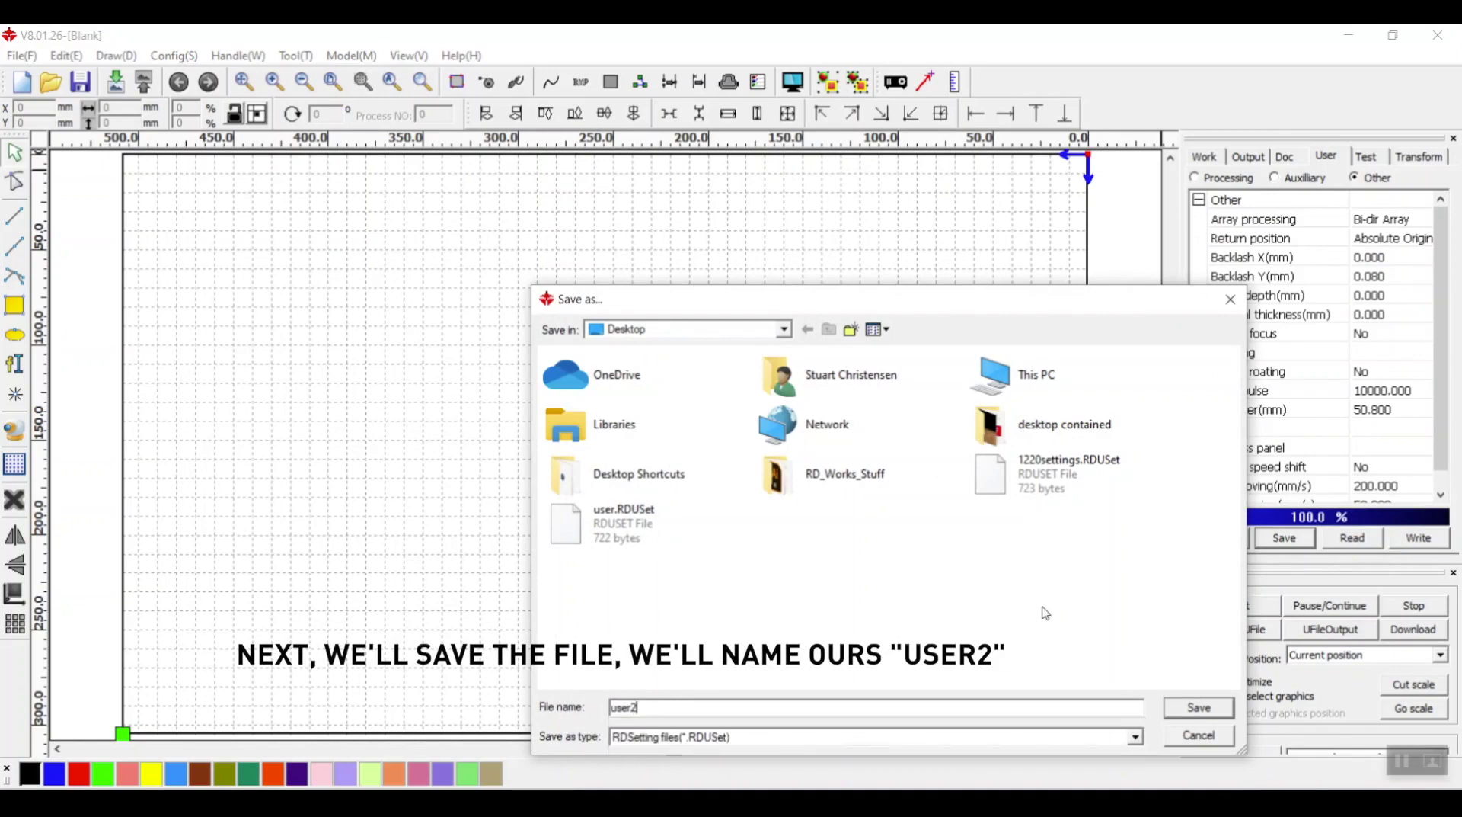
click(1198, 708)
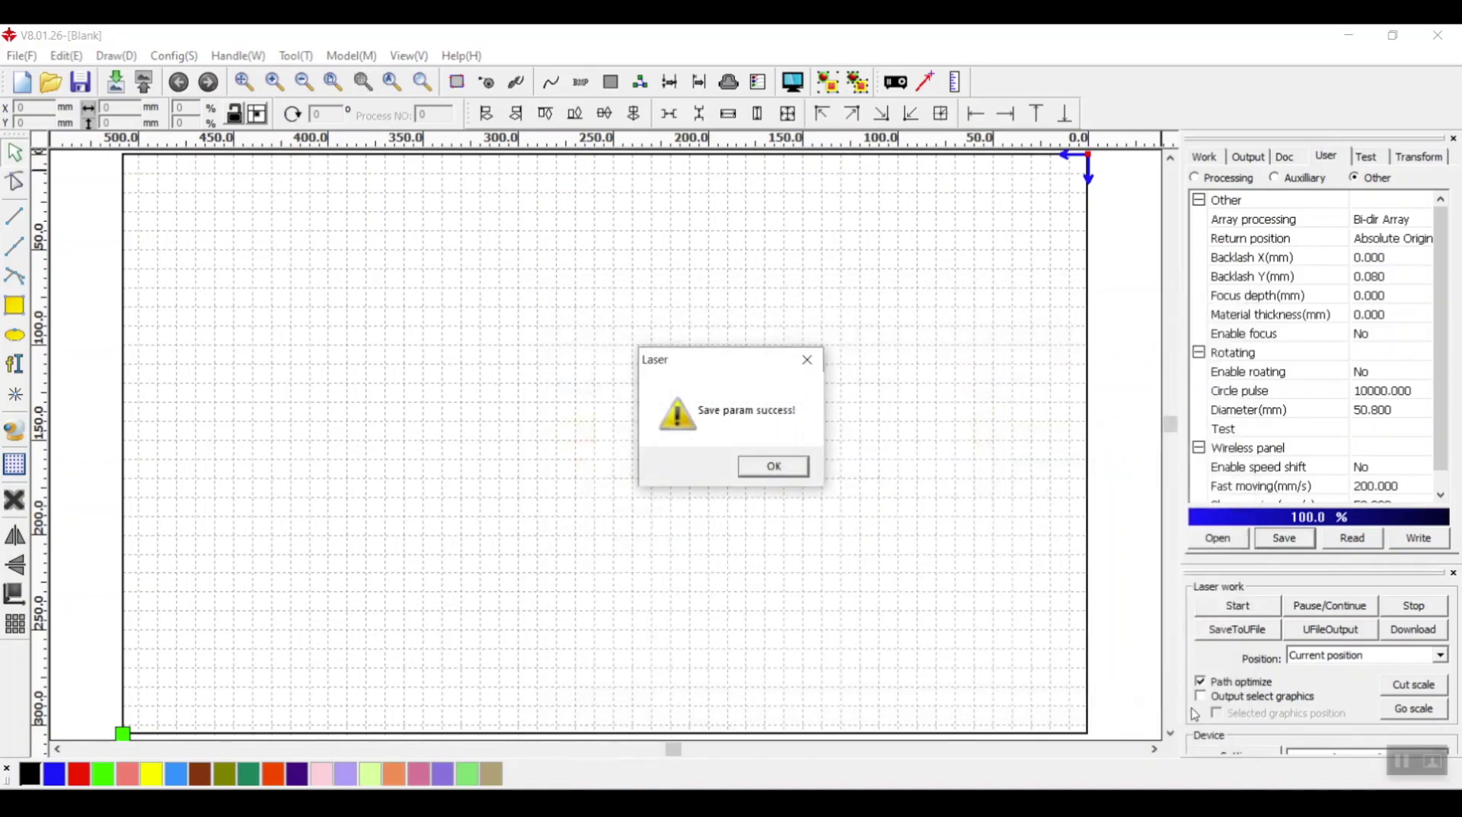
click(782, 467)
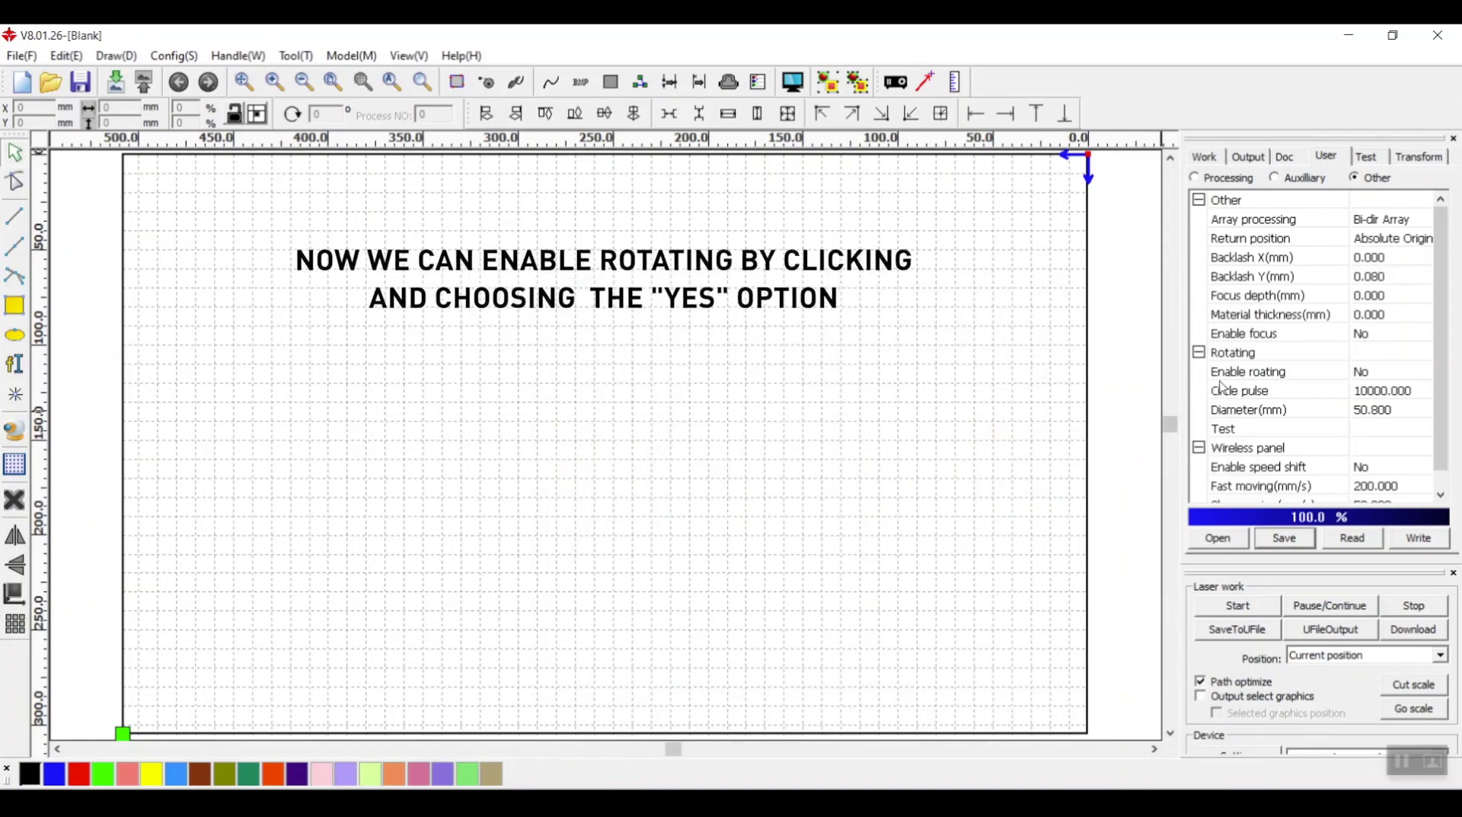
Step: Set Enable roating to Yes and Diameter(mm) to 25, then write the user settings
click(1375, 373)
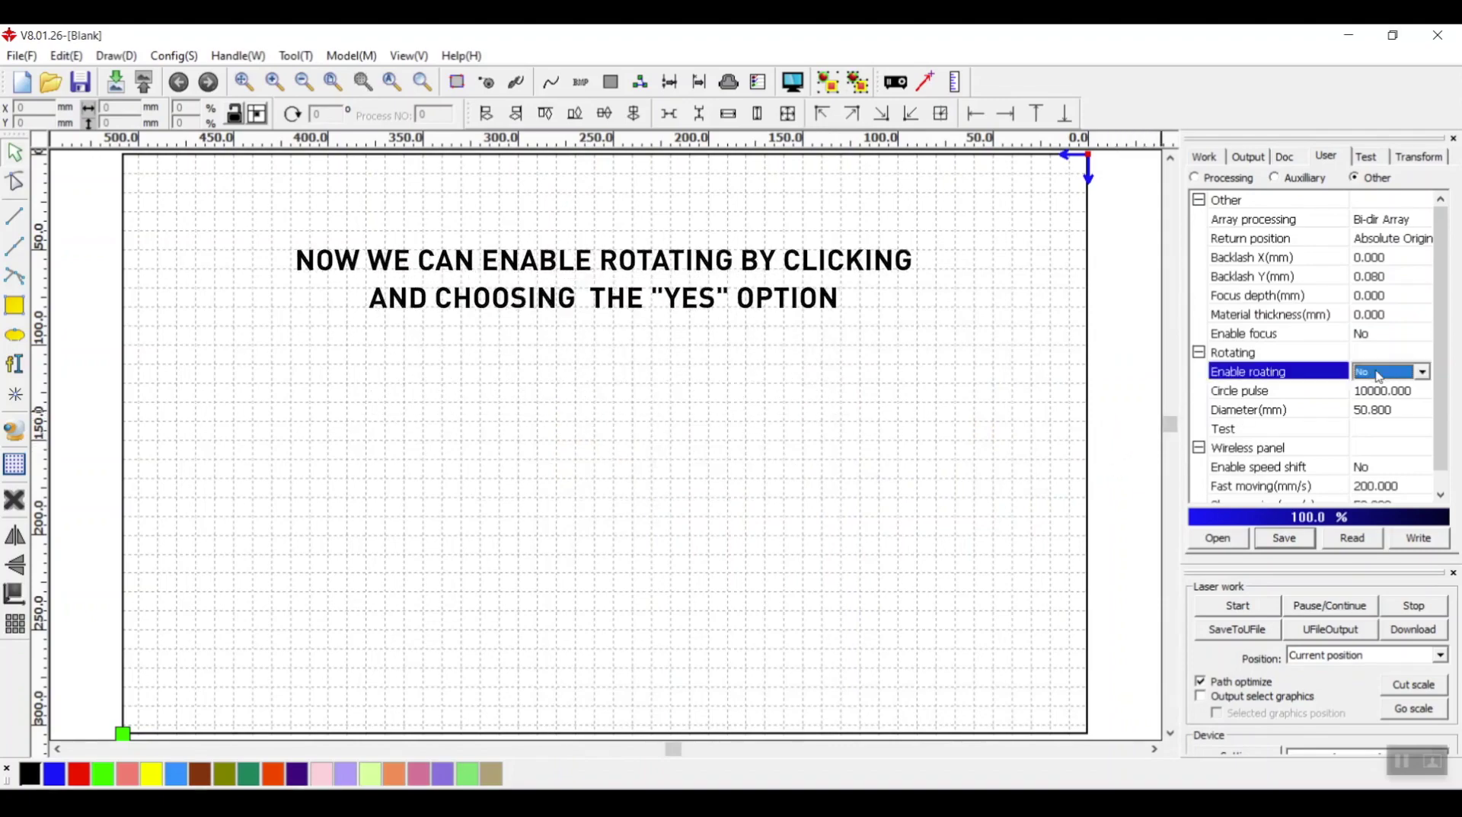
click(1377, 374)
click(1383, 400)
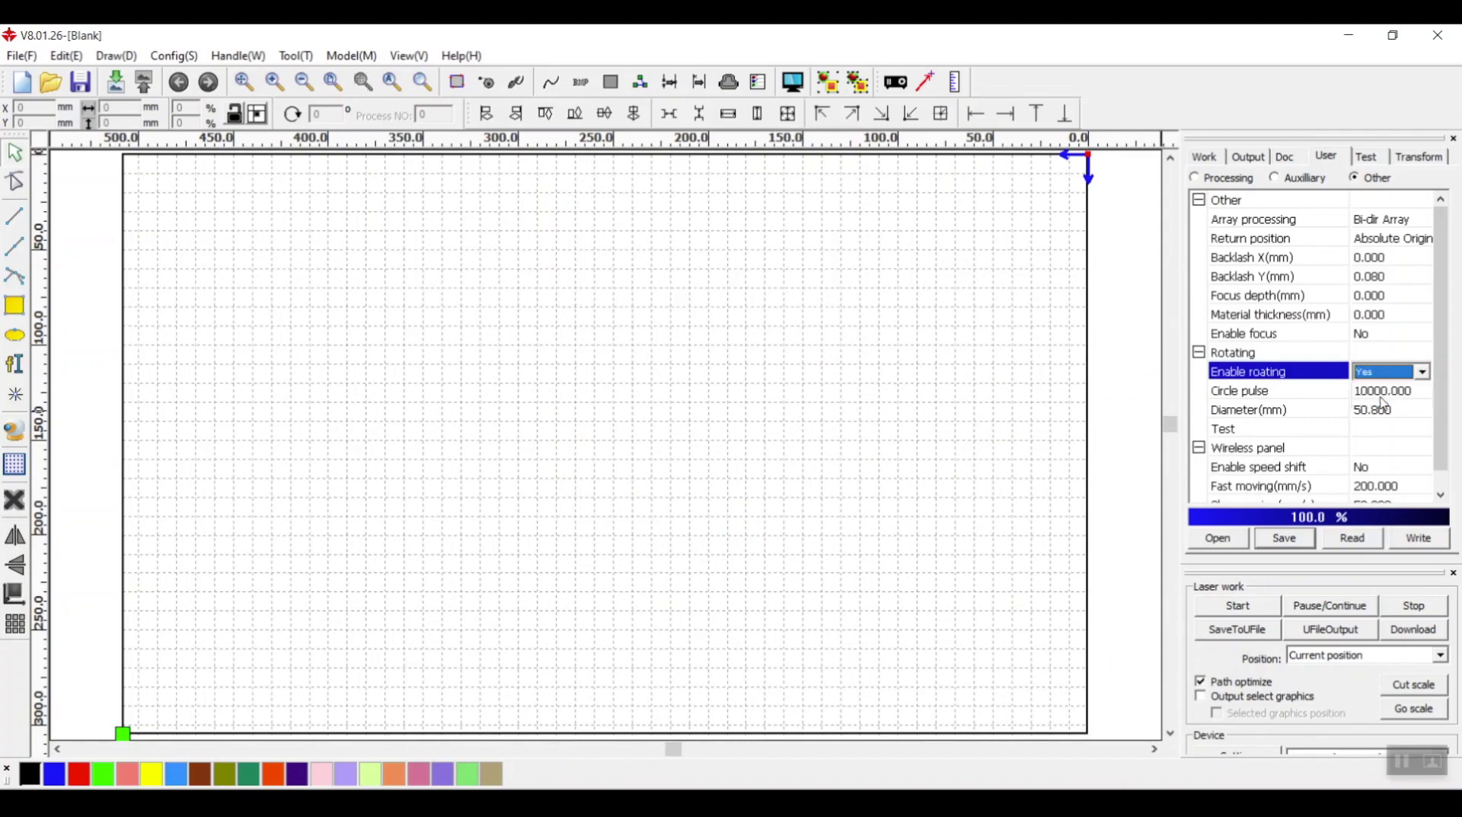
click(1379, 411)
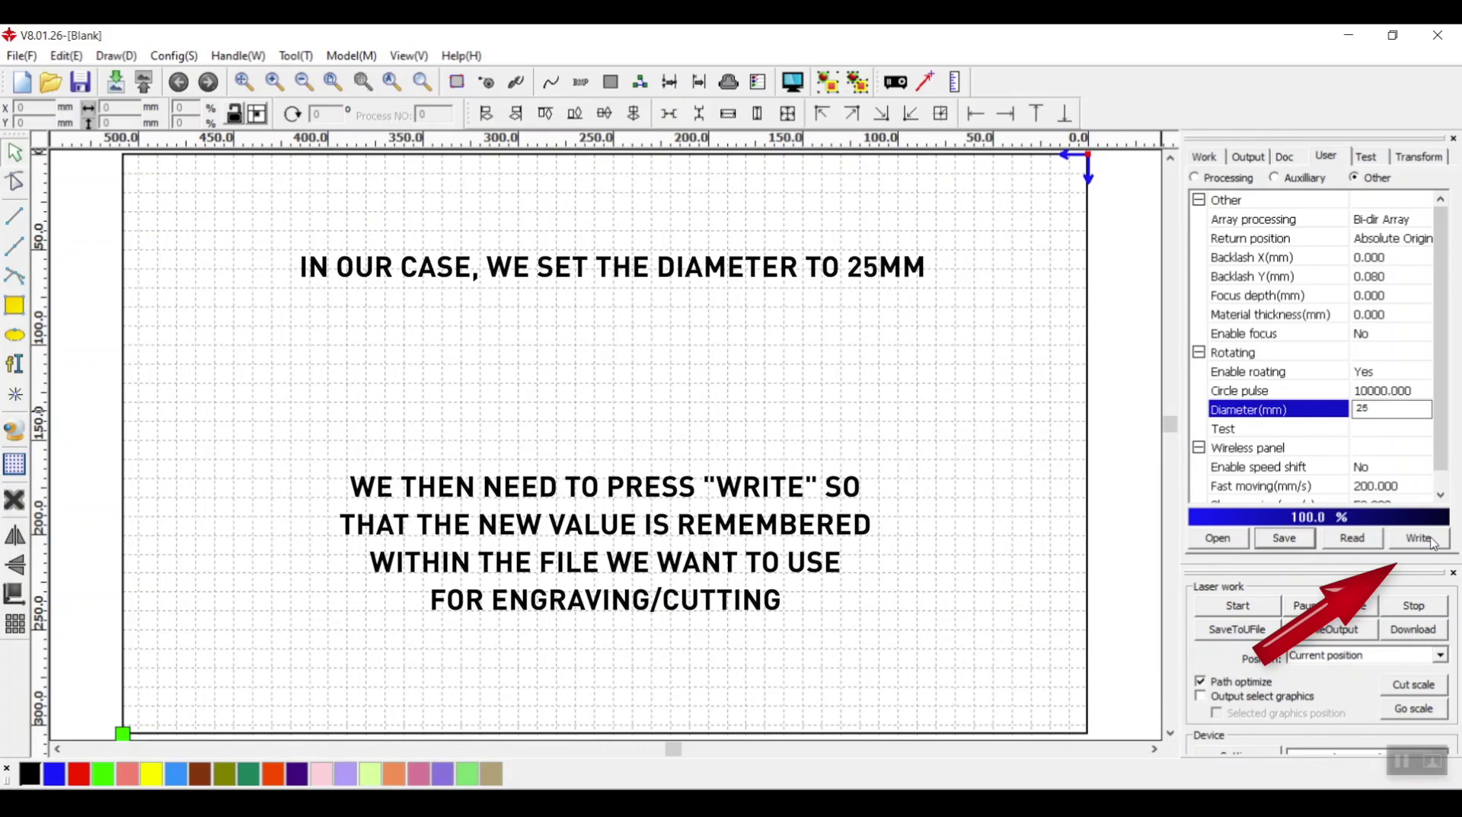
click(1418, 537)
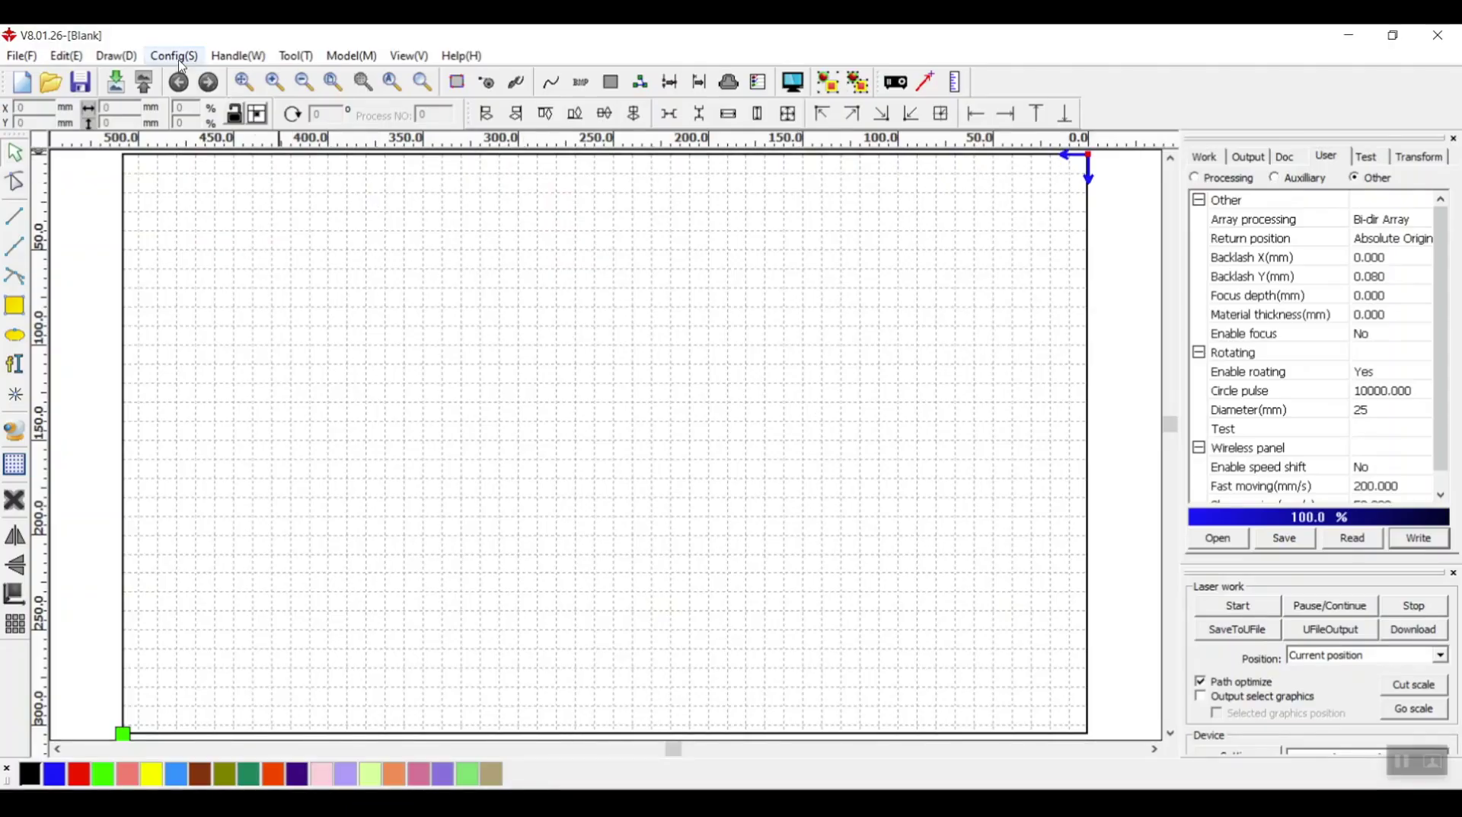
Step: Untick Axis X Mirror in Config > System Setting and close the dialog
click(177, 58)
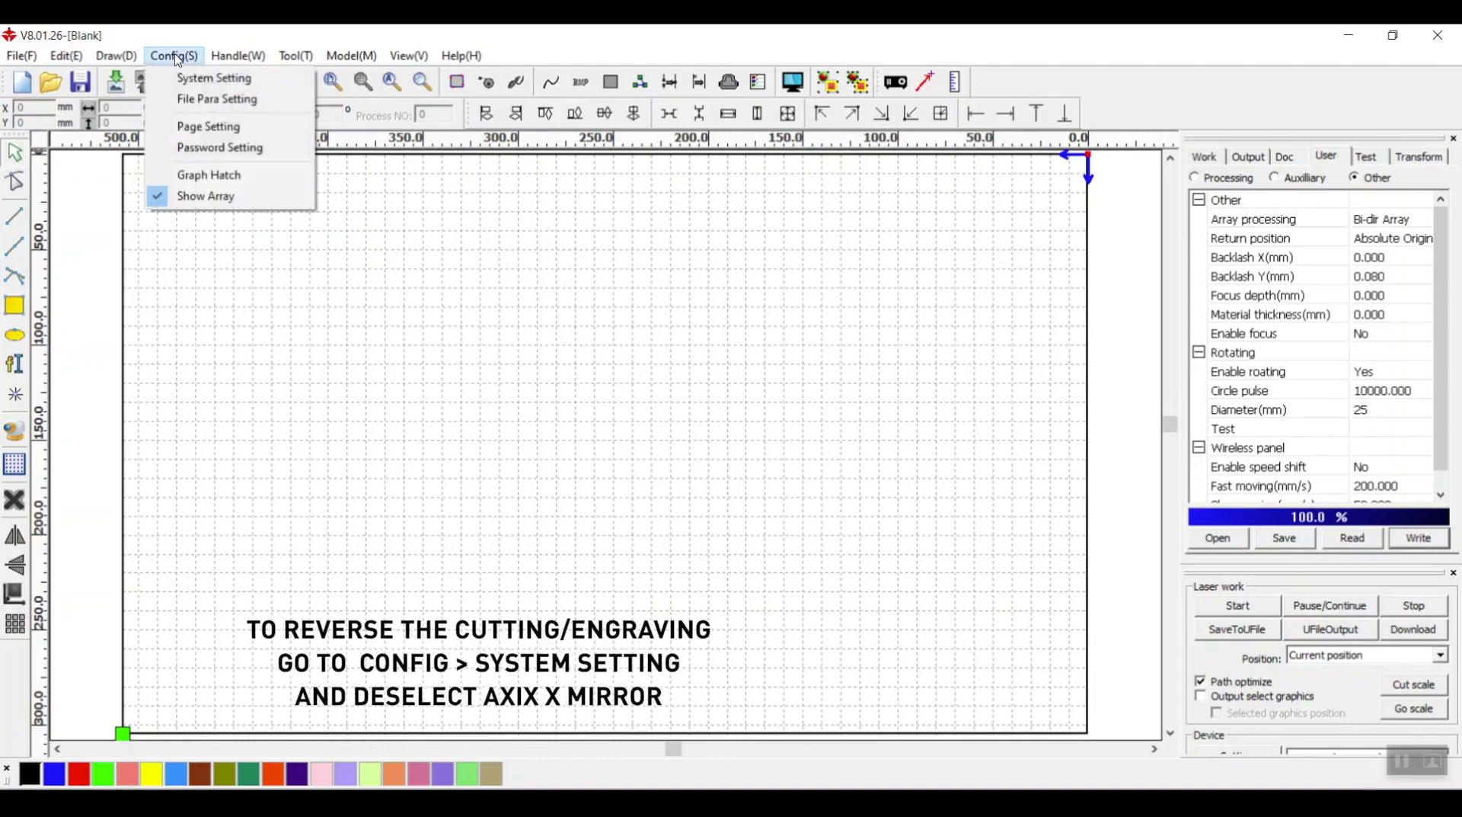
click(220, 80)
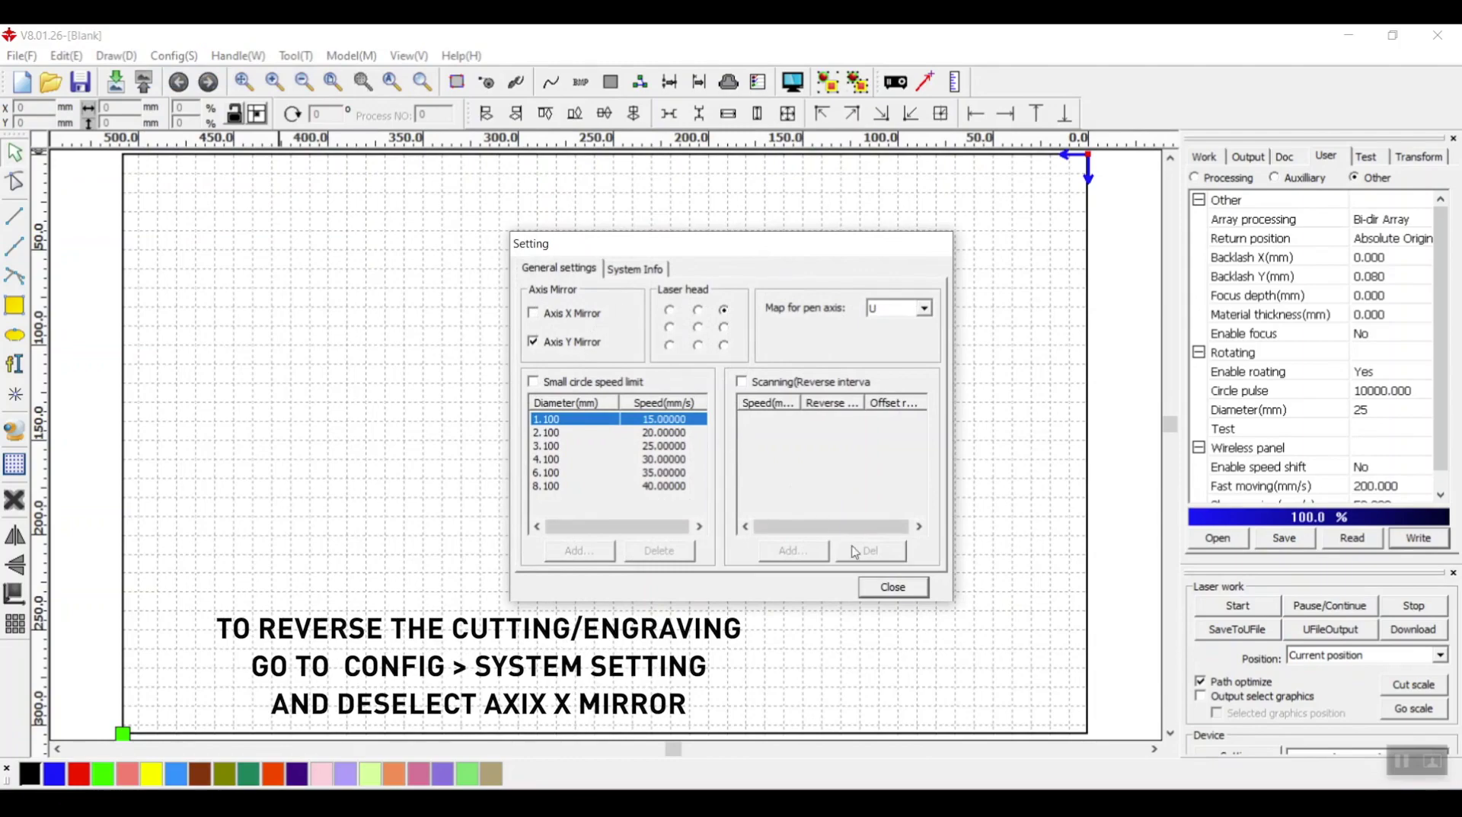
click(893, 588)
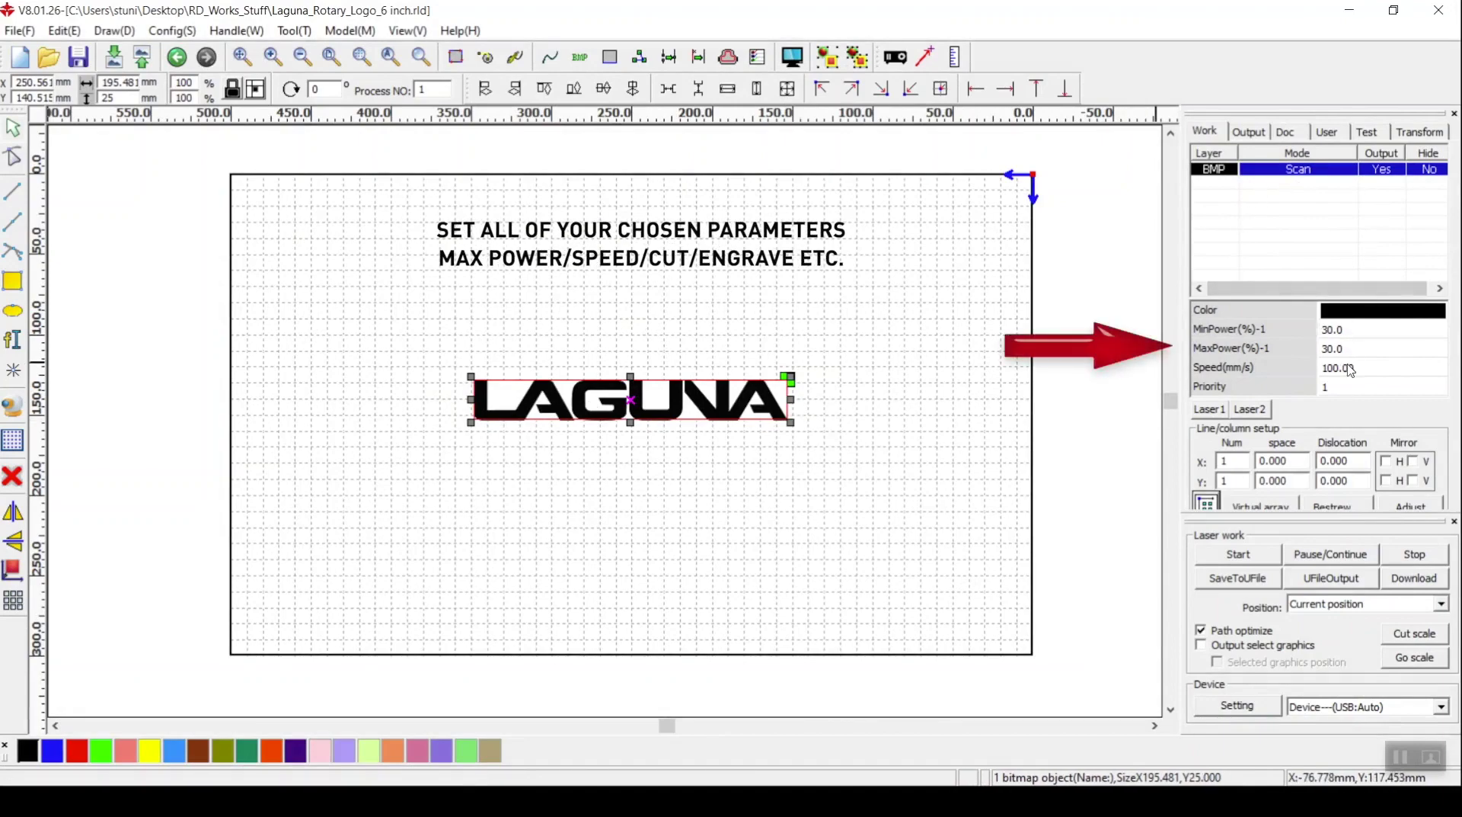
Step: Save the LAGUNA logo job to file as lag1 and dismiss the confirmation
click(1221, 580)
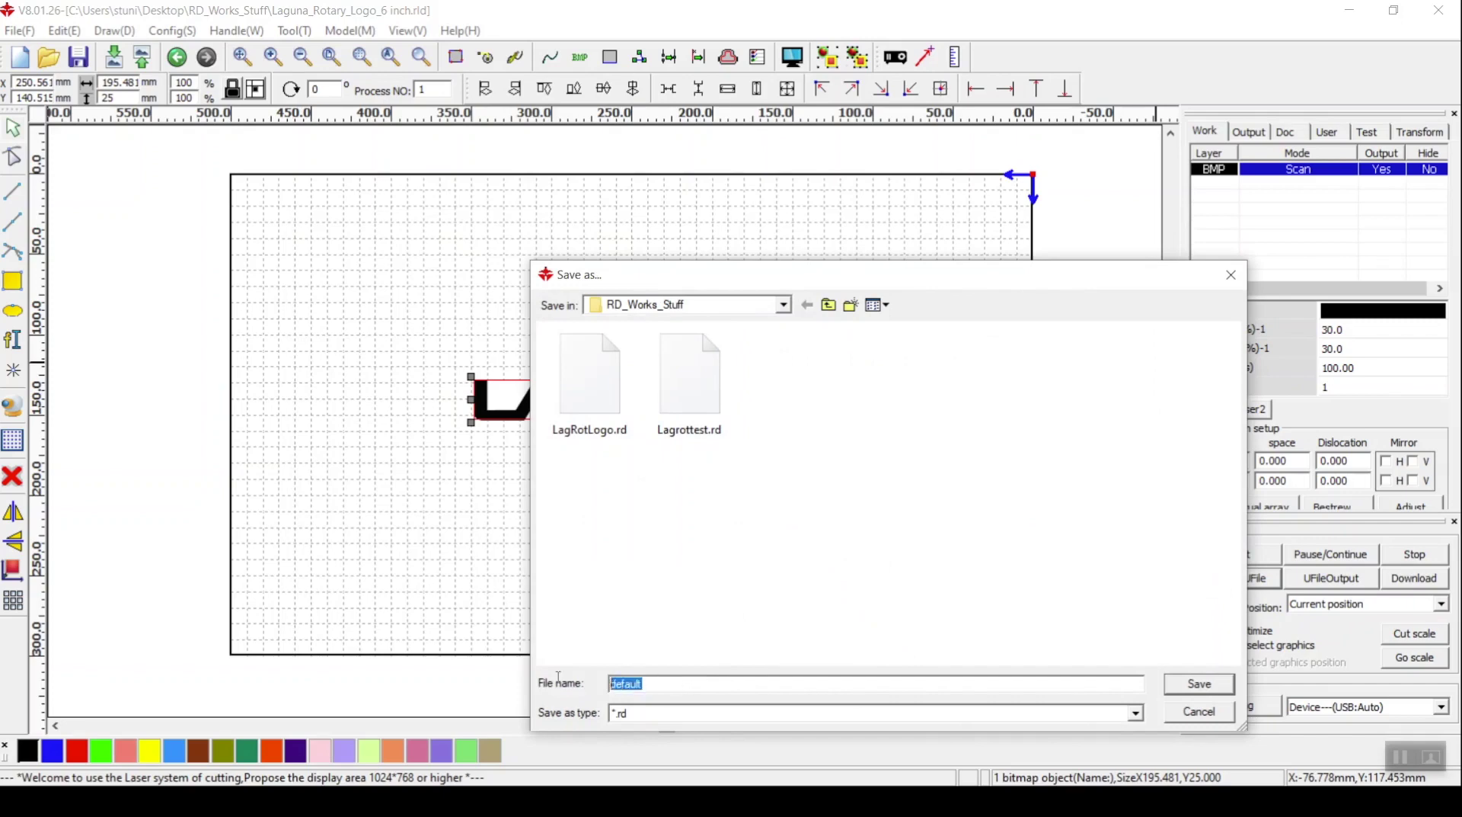
text(lag)
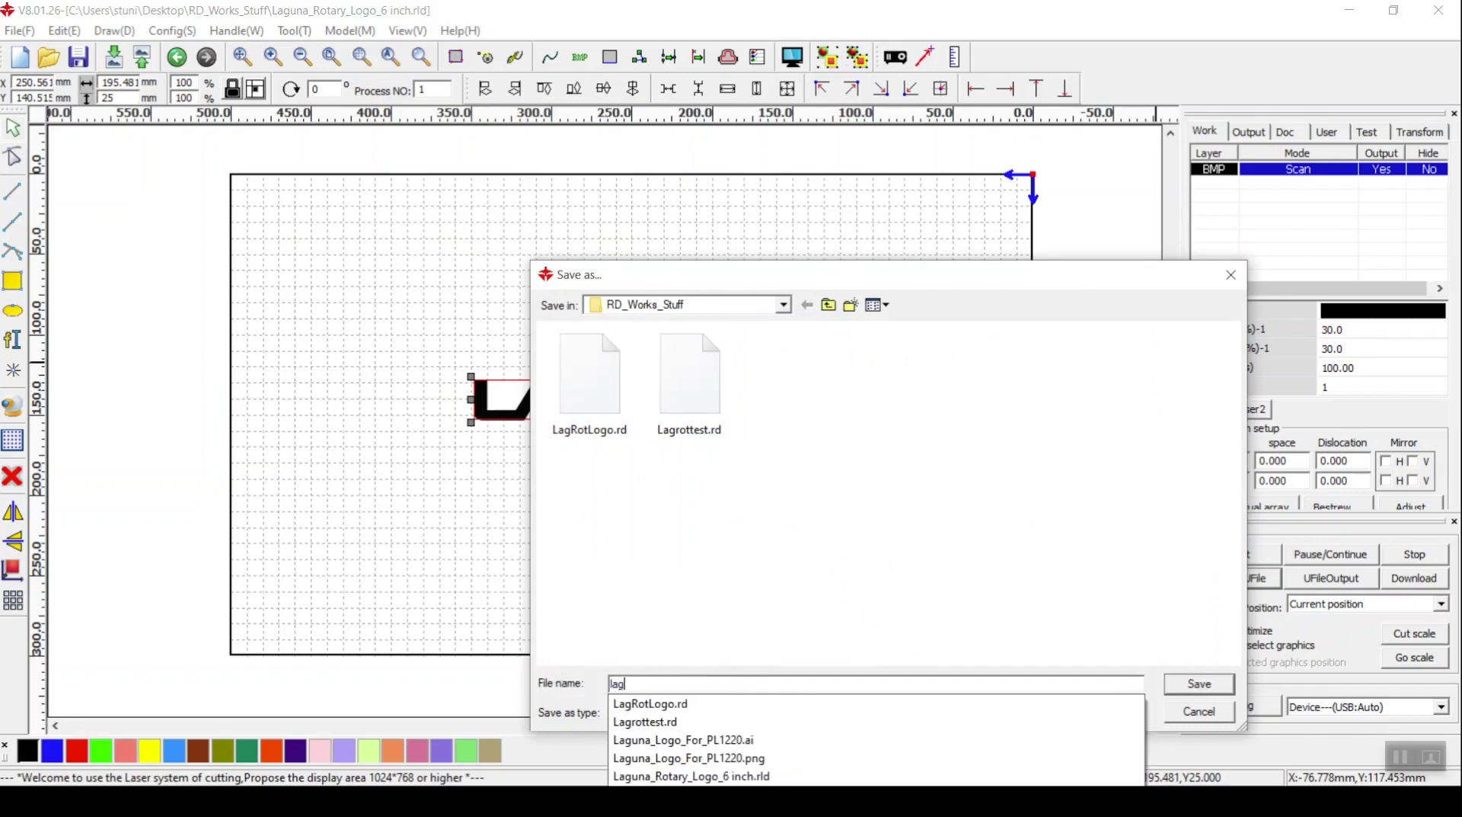
text(1)
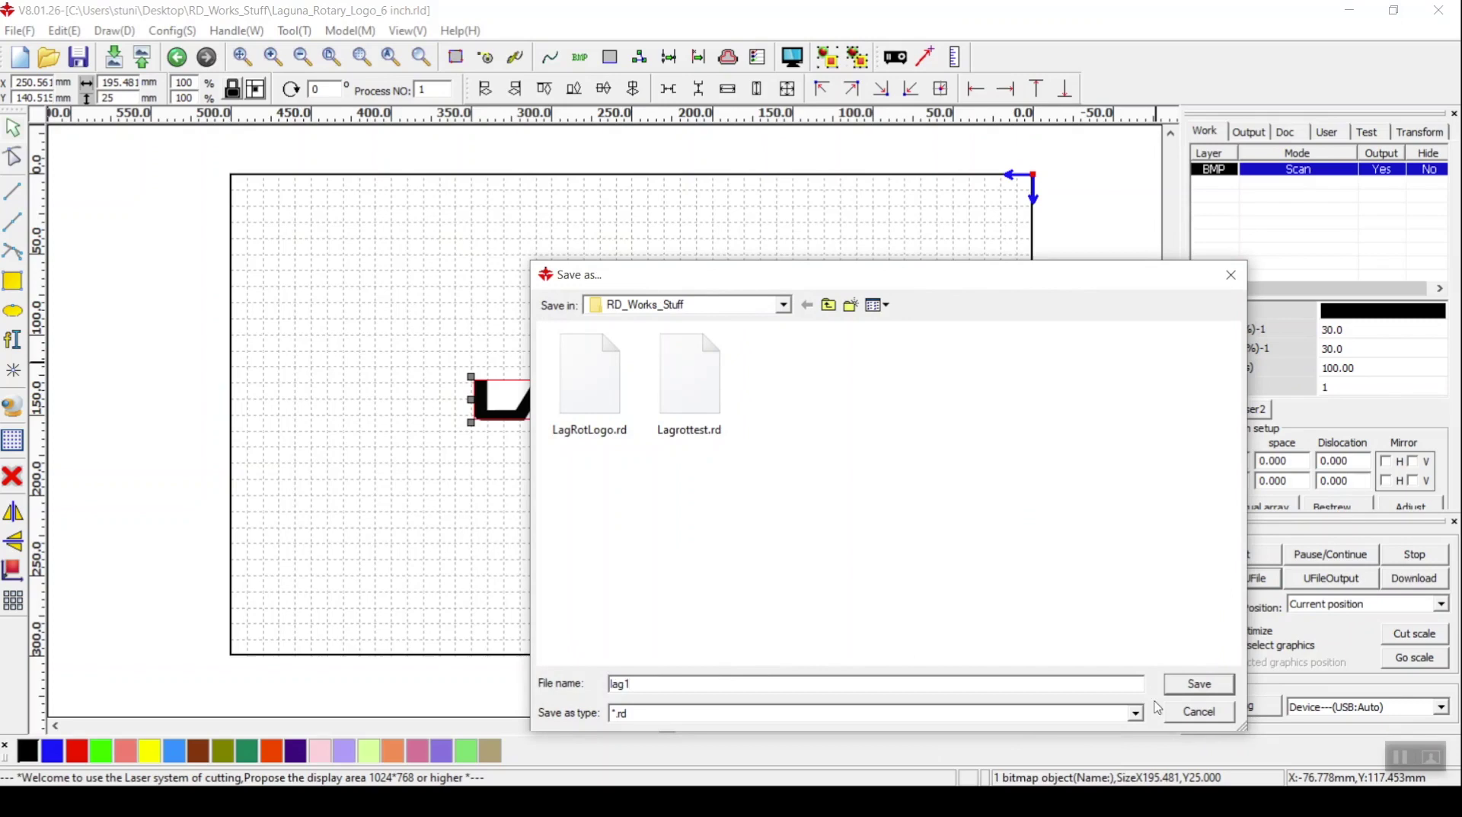
click(1198, 690)
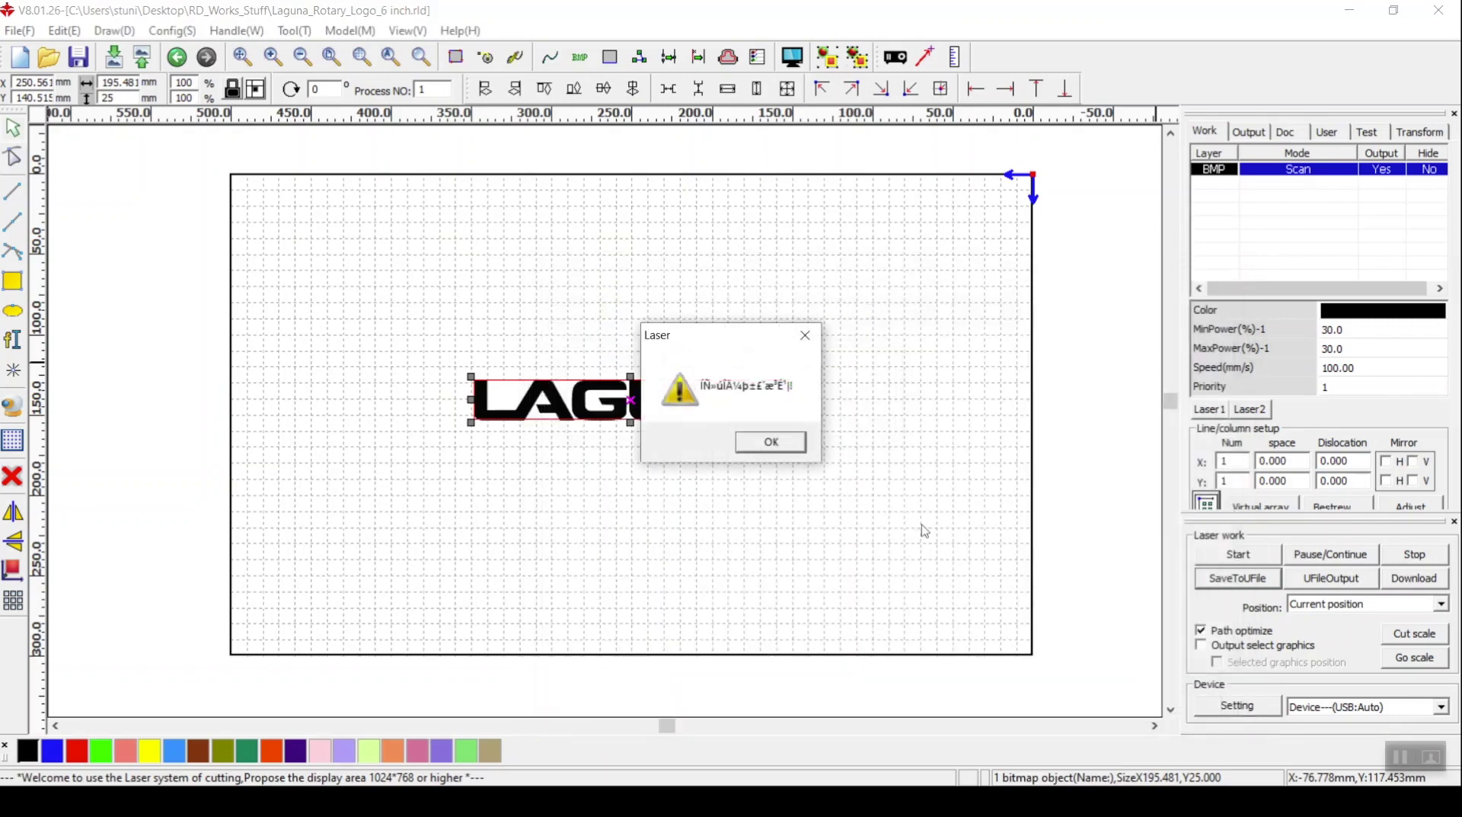
click(771, 443)
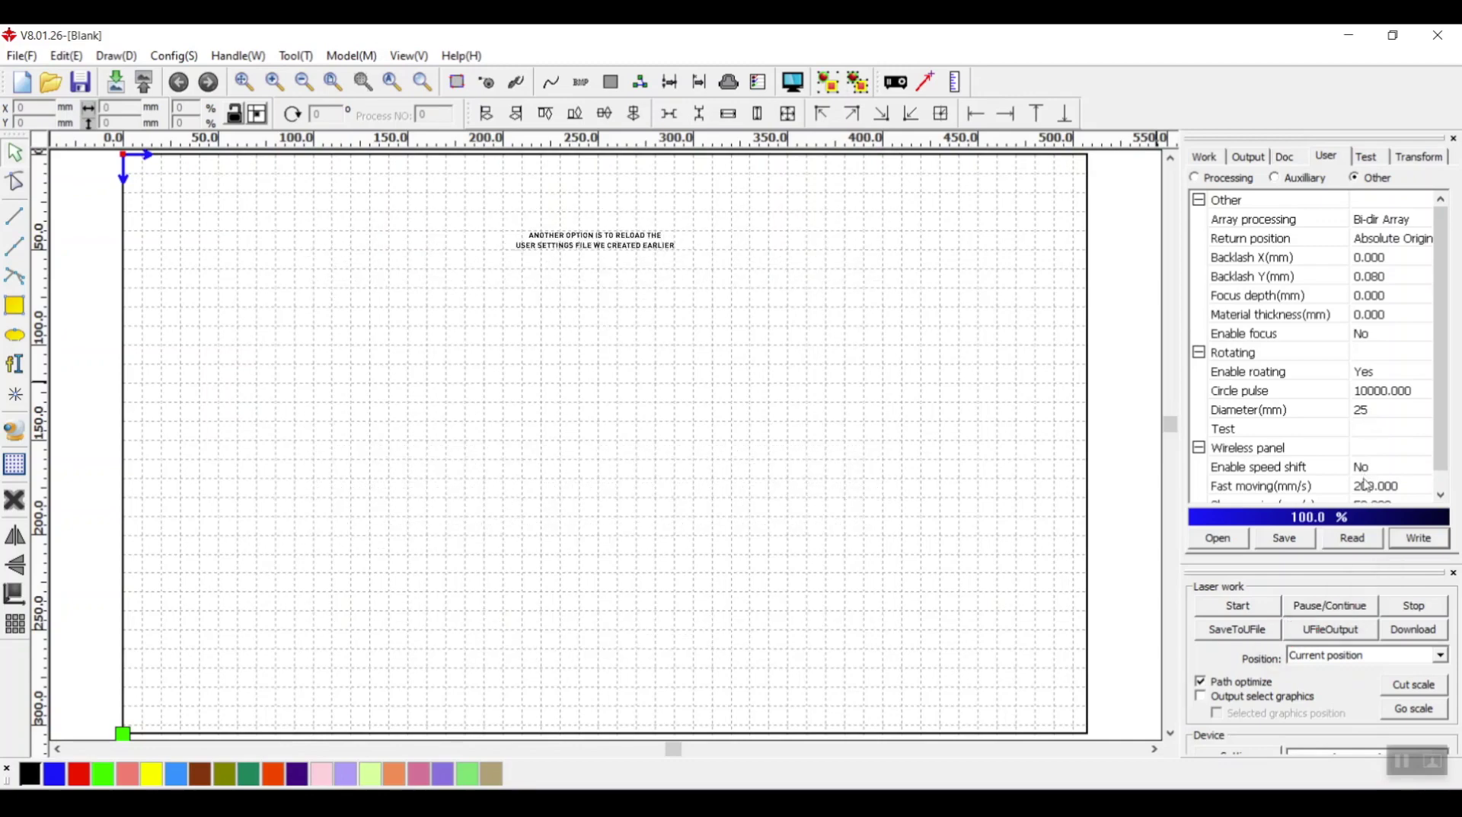
Step: Import the user2.RDUSet backup on the User tab and write it to the laser
click(1219, 538)
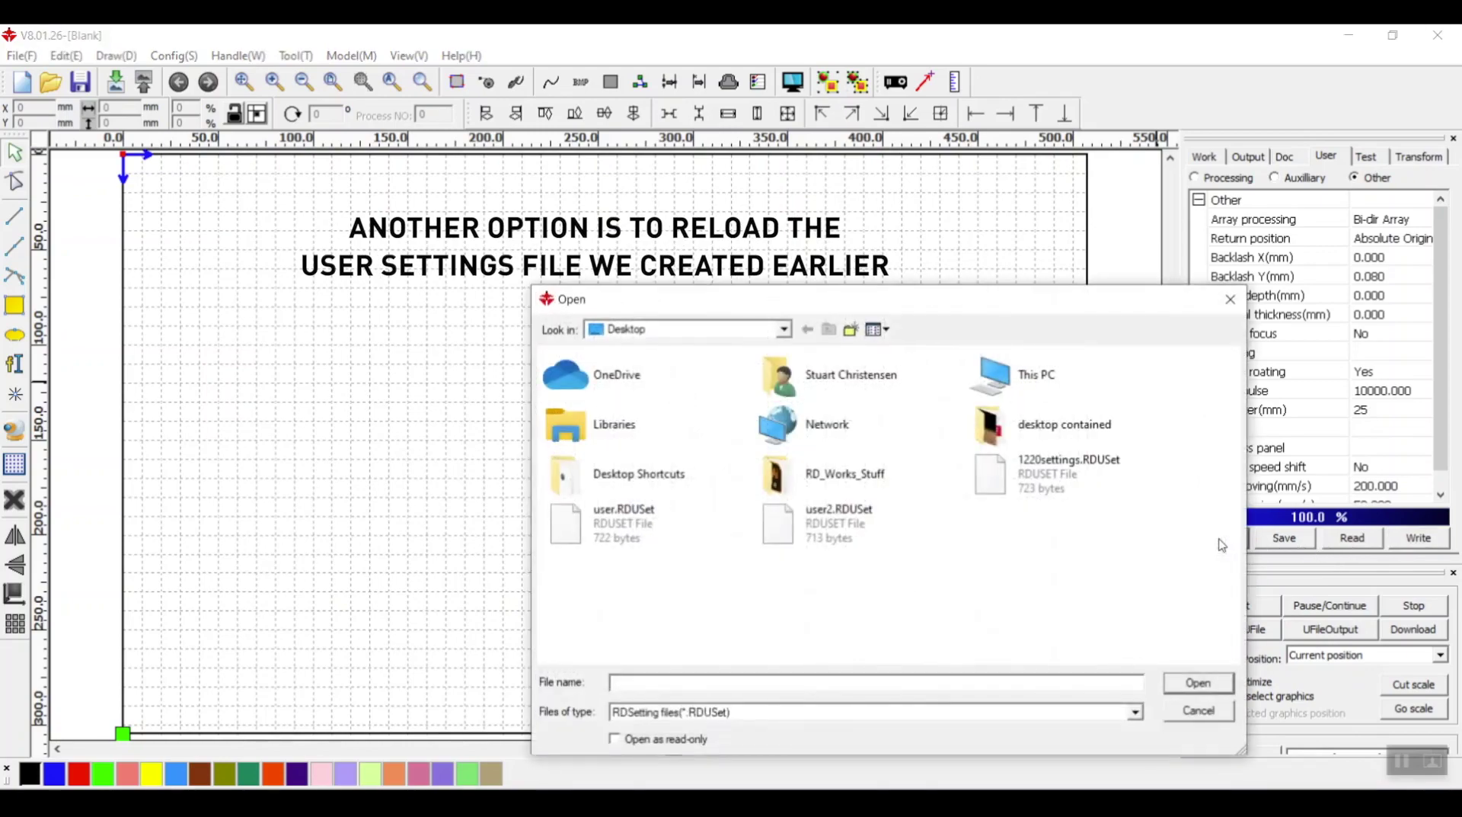
click(842, 533)
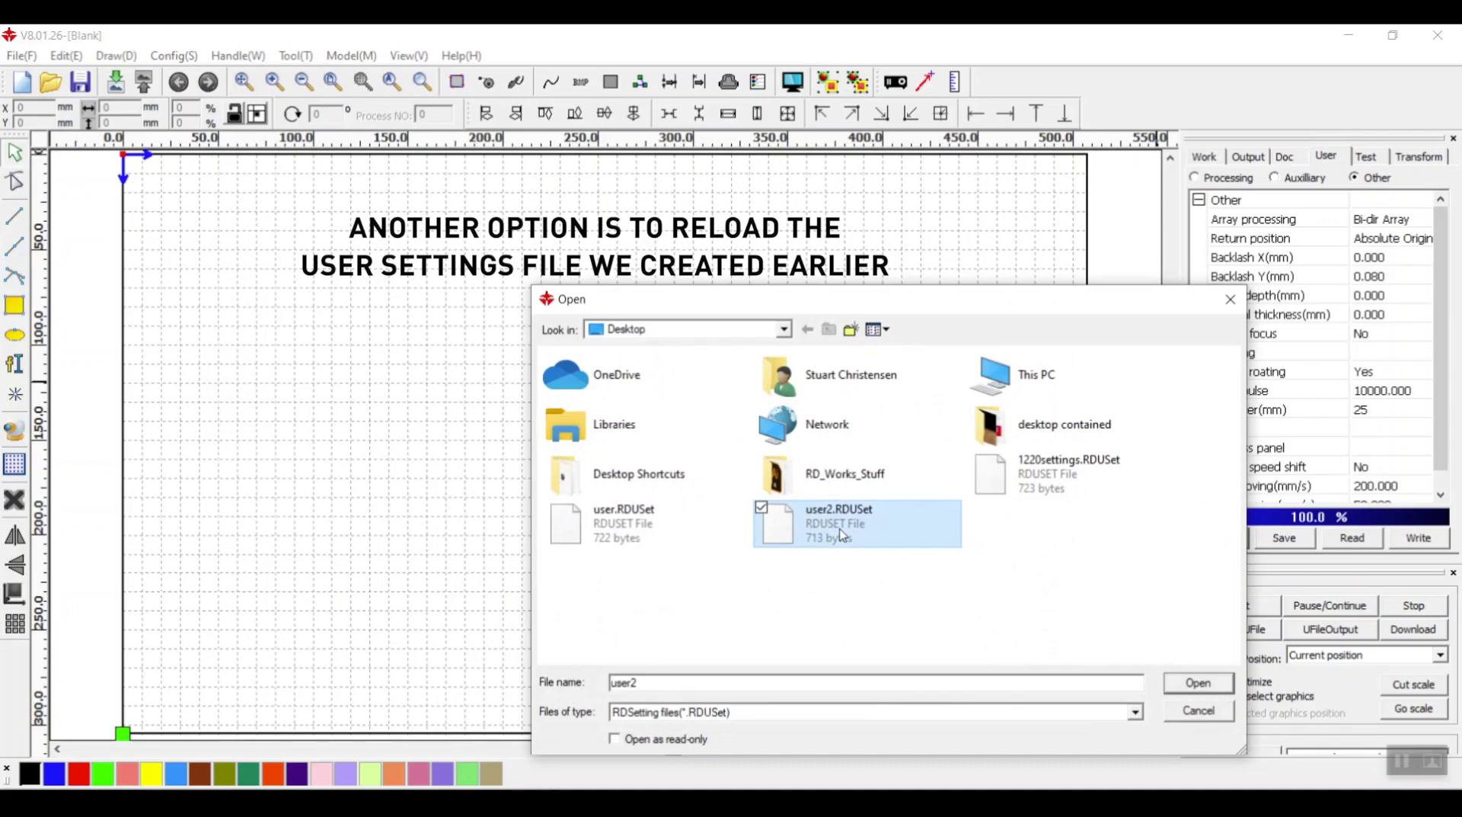
click(1186, 680)
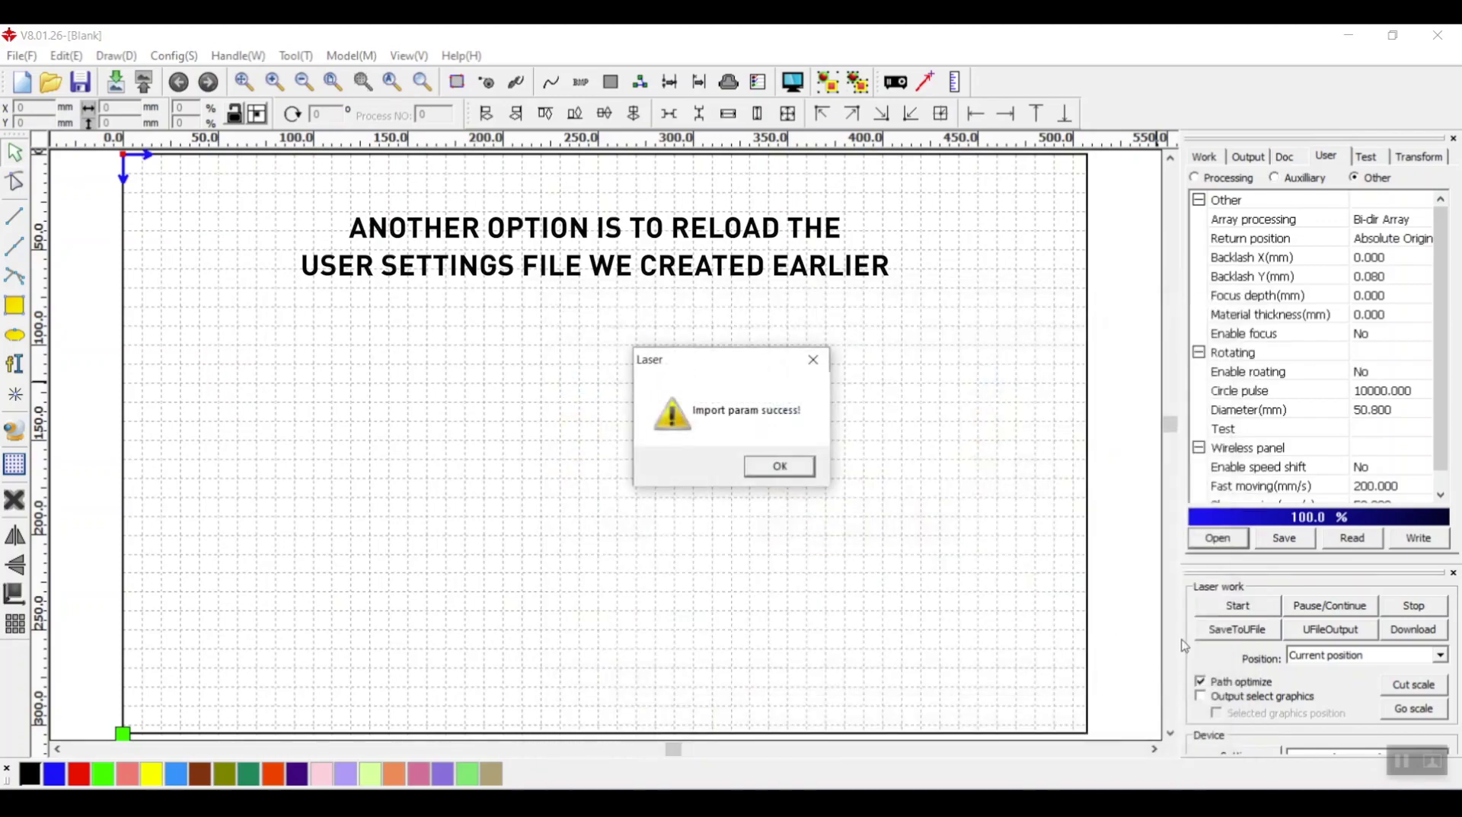
click(794, 467)
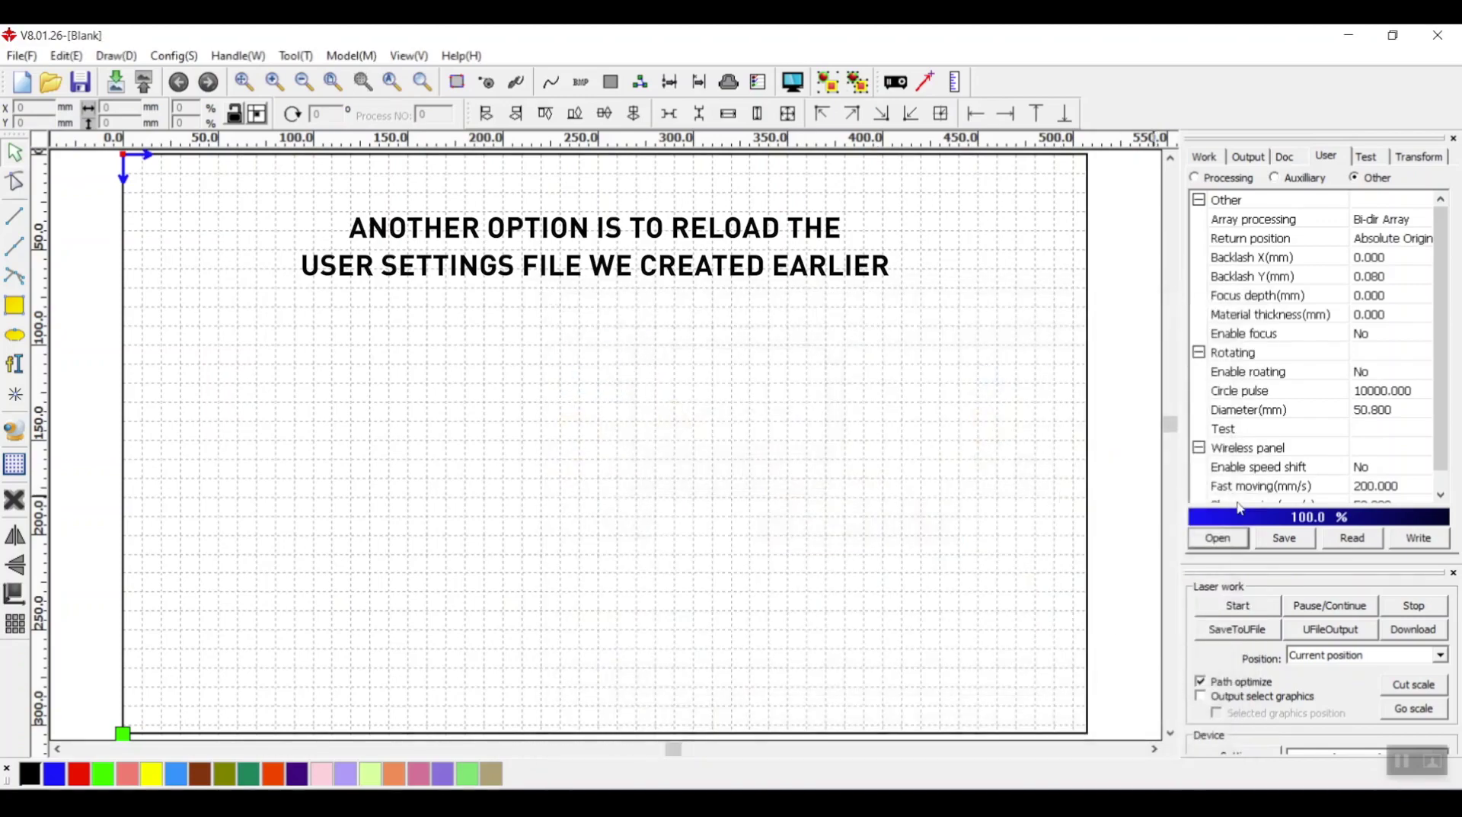
click(1440, 540)
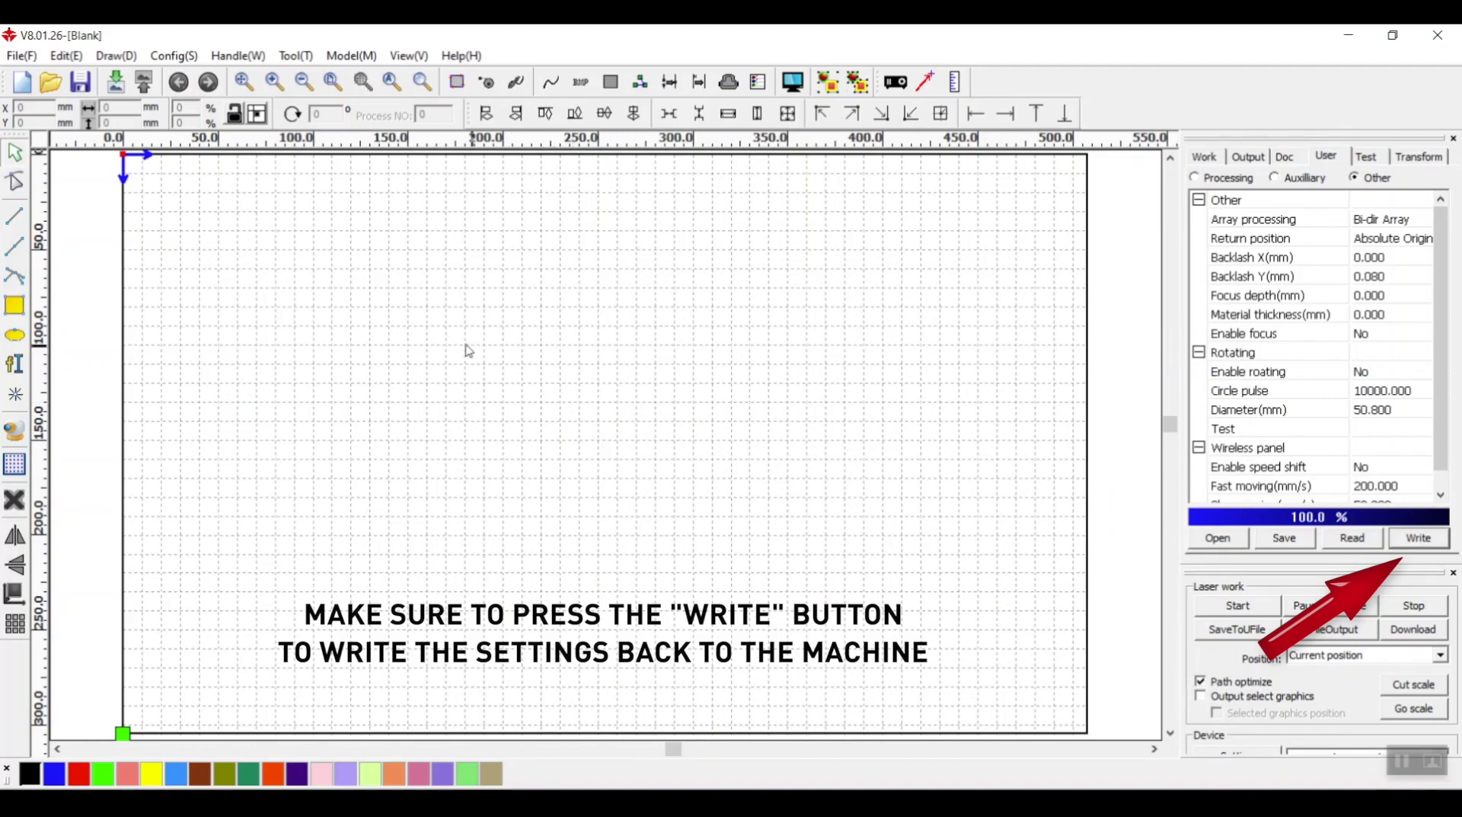
Step: Reopen Vendor settings, switch to the Y axis and read its parameters from the laser
click(21, 55)
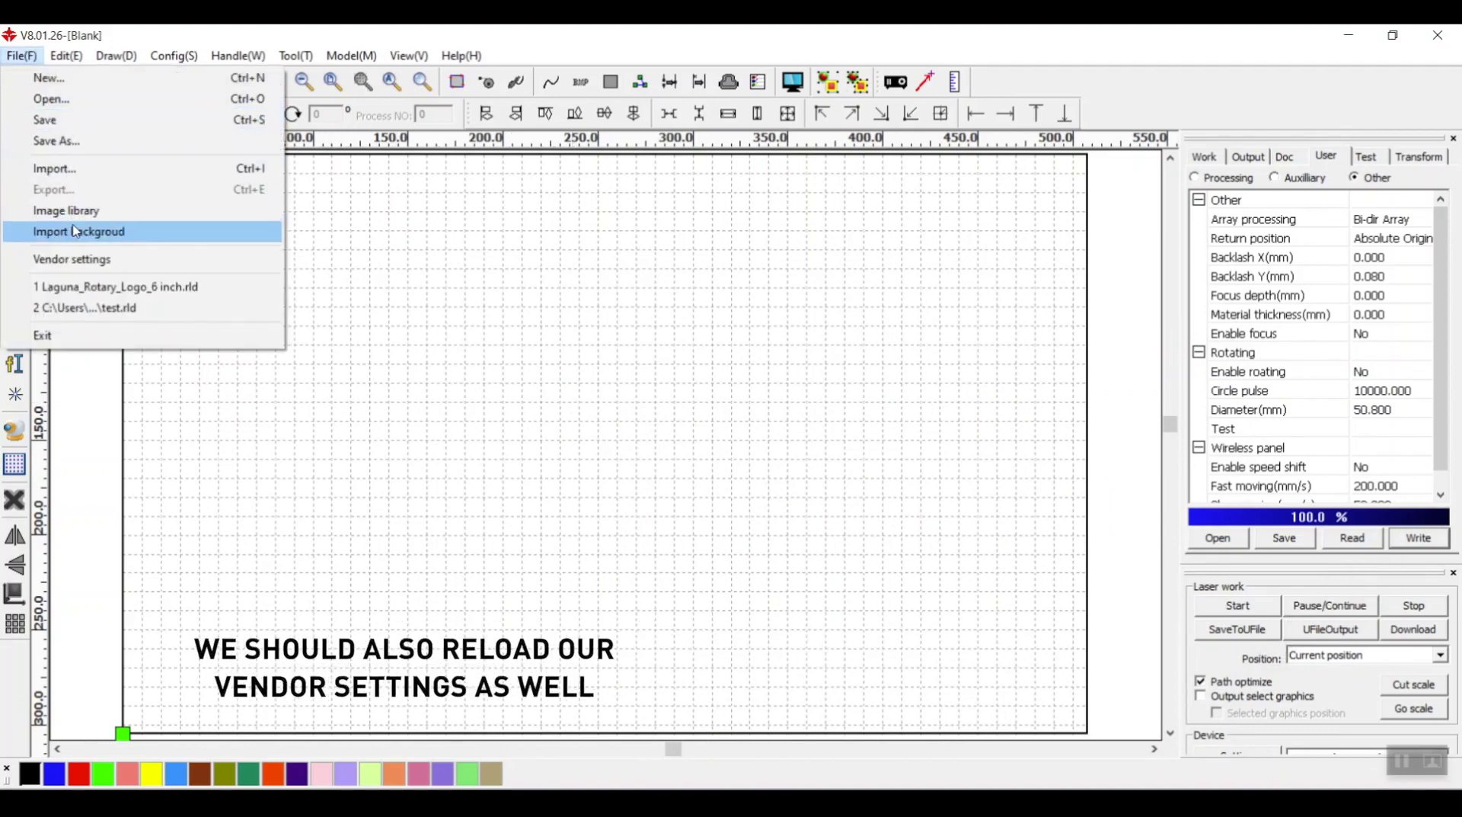
click(73, 259)
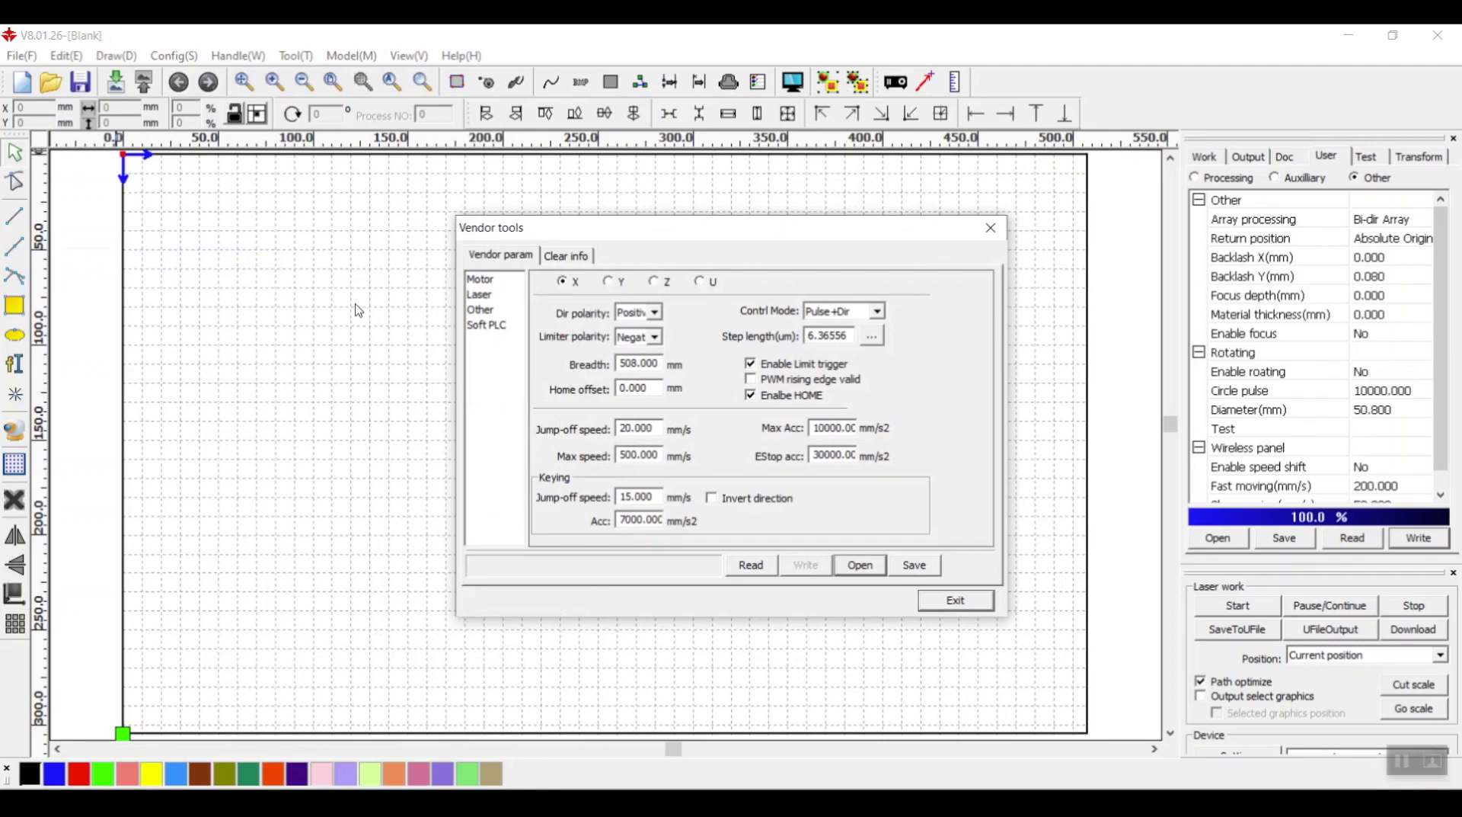
click(608, 281)
click(769, 567)
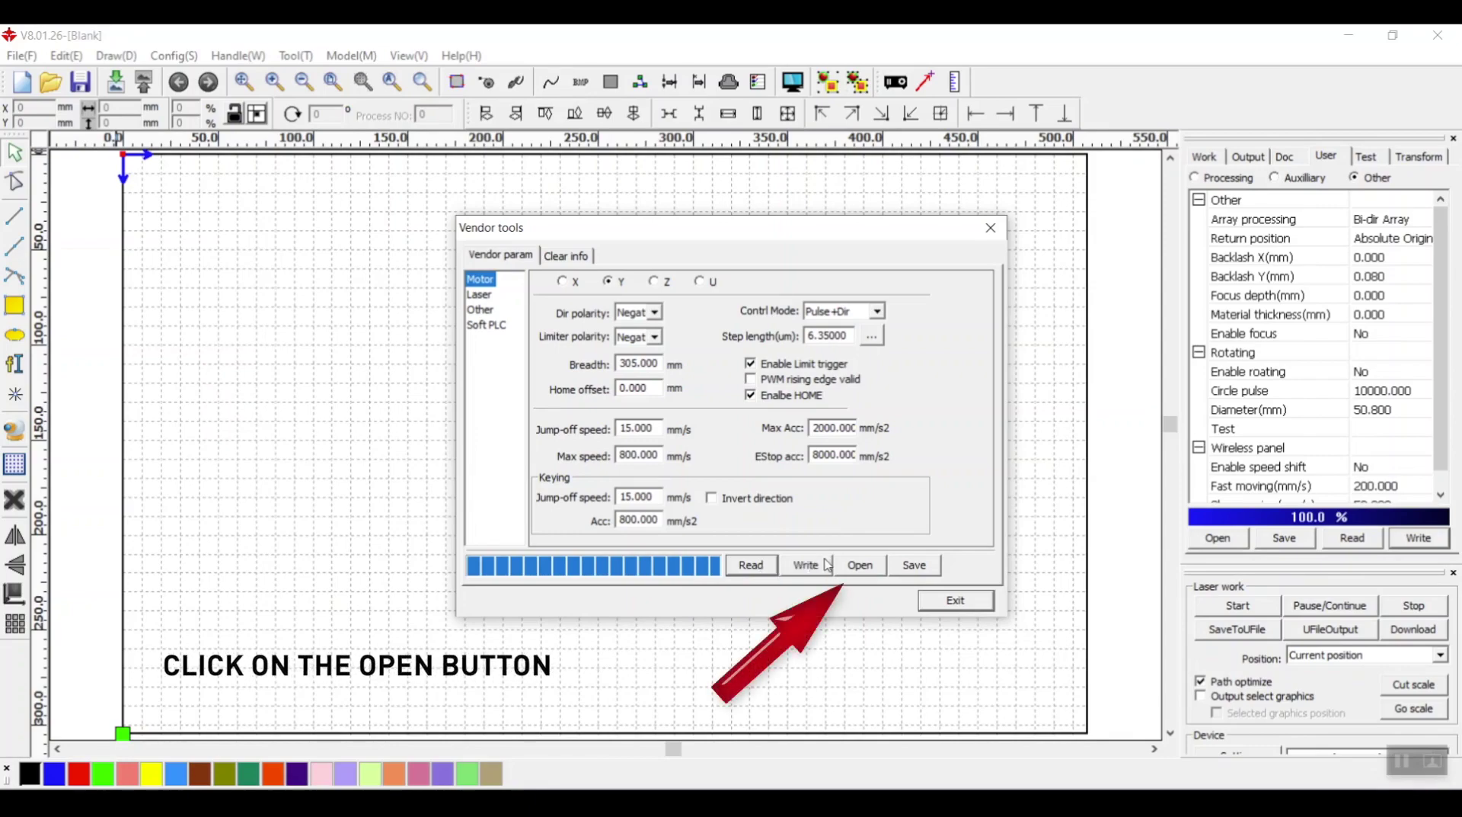
Step: Import the vendor2.RDVSet backup, write it to the laser, and exit Vendor tools
click(862, 565)
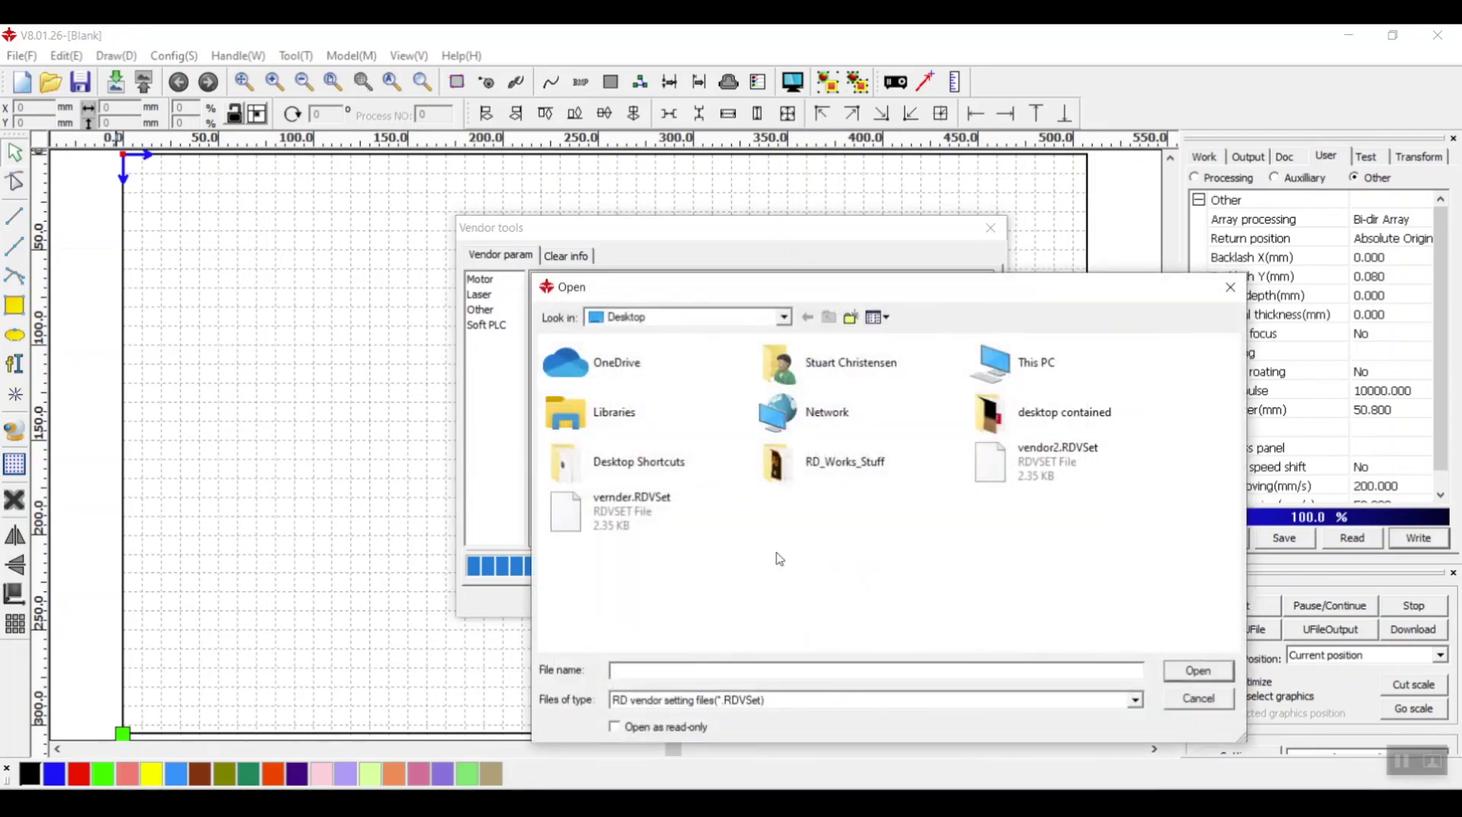
click(1057, 475)
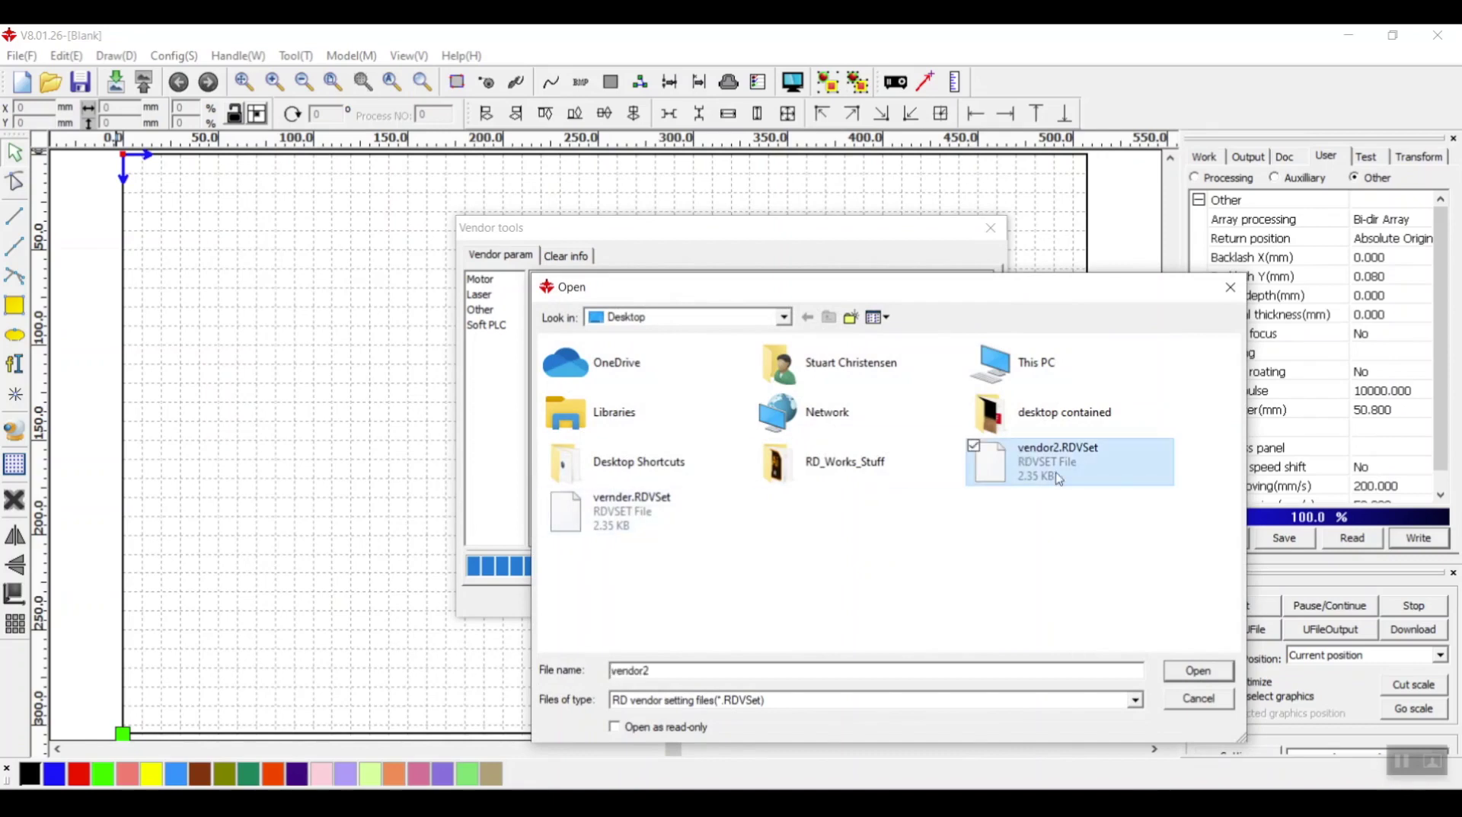
click(1215, 670)
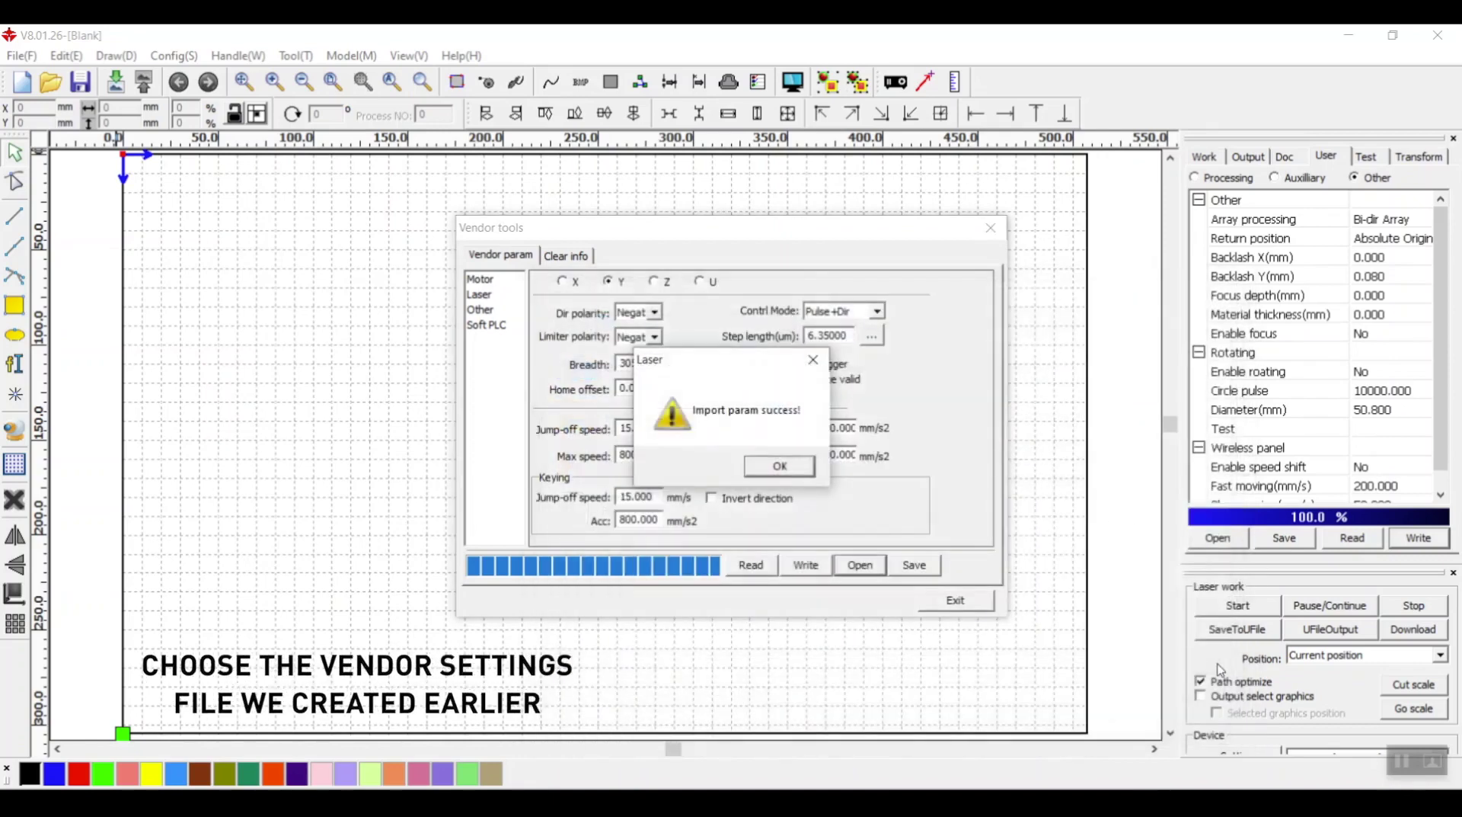
click(794, 468)
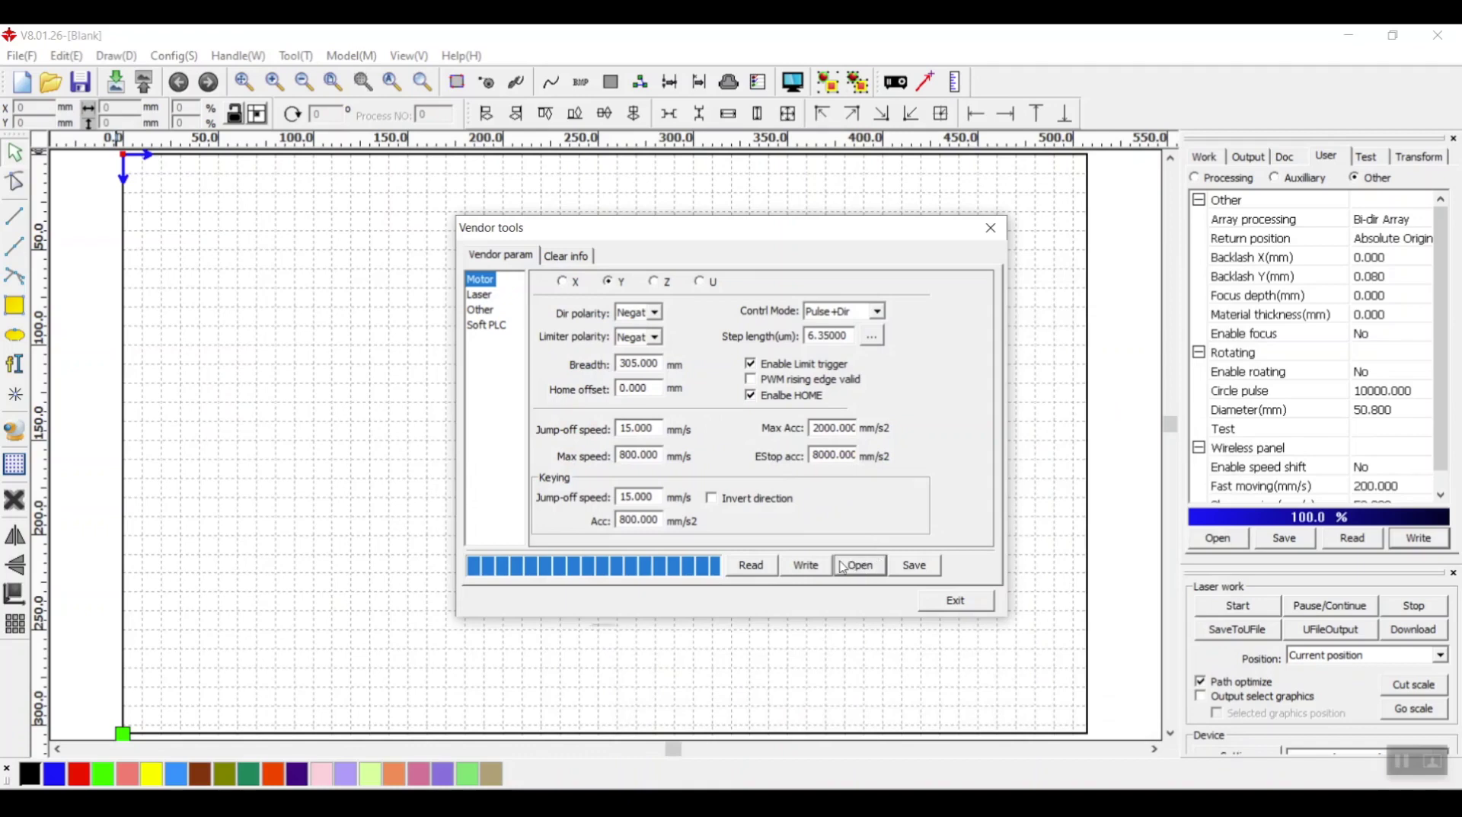
click(808, 565)
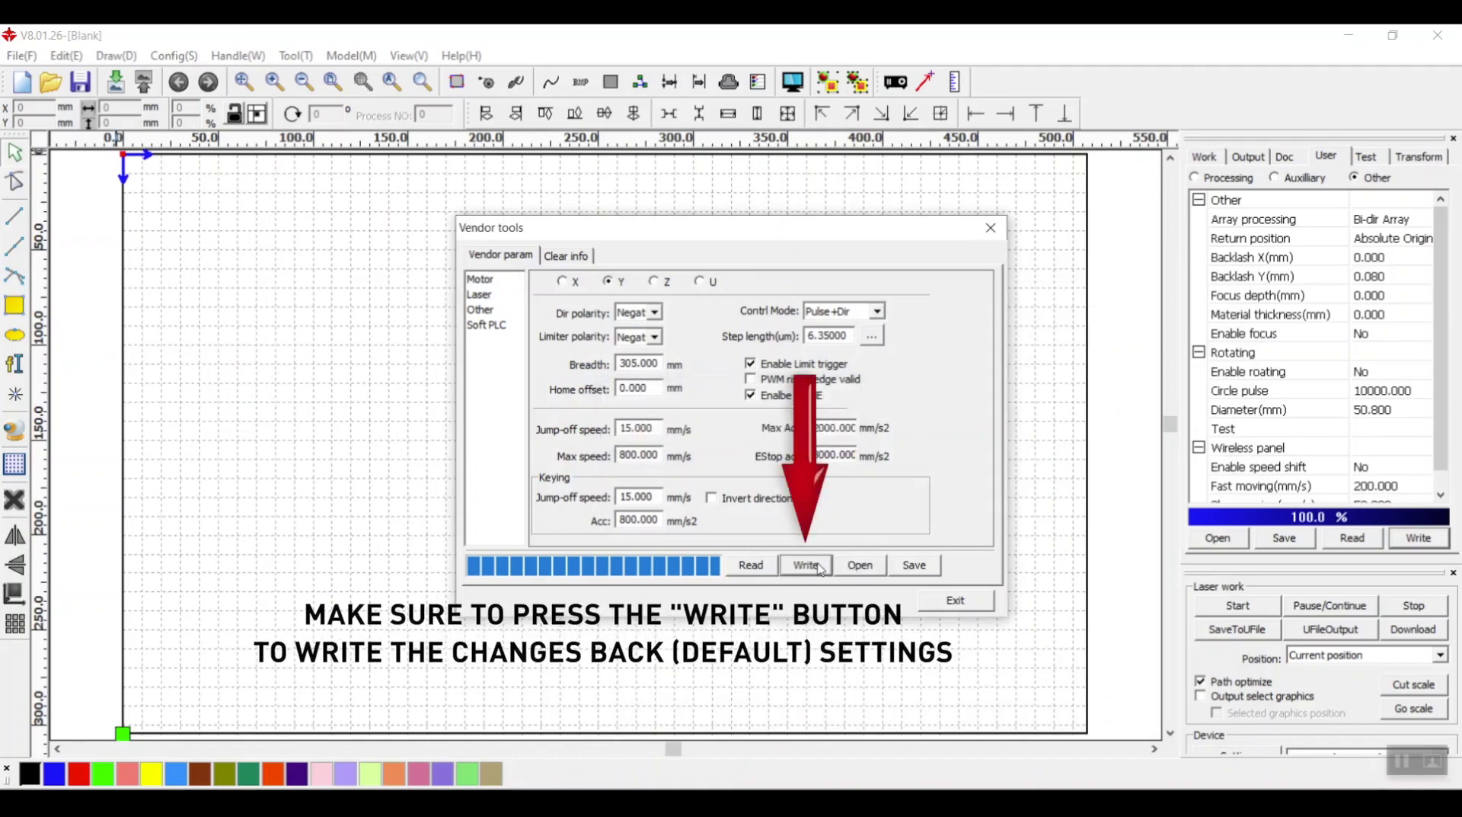
click(982, 602)
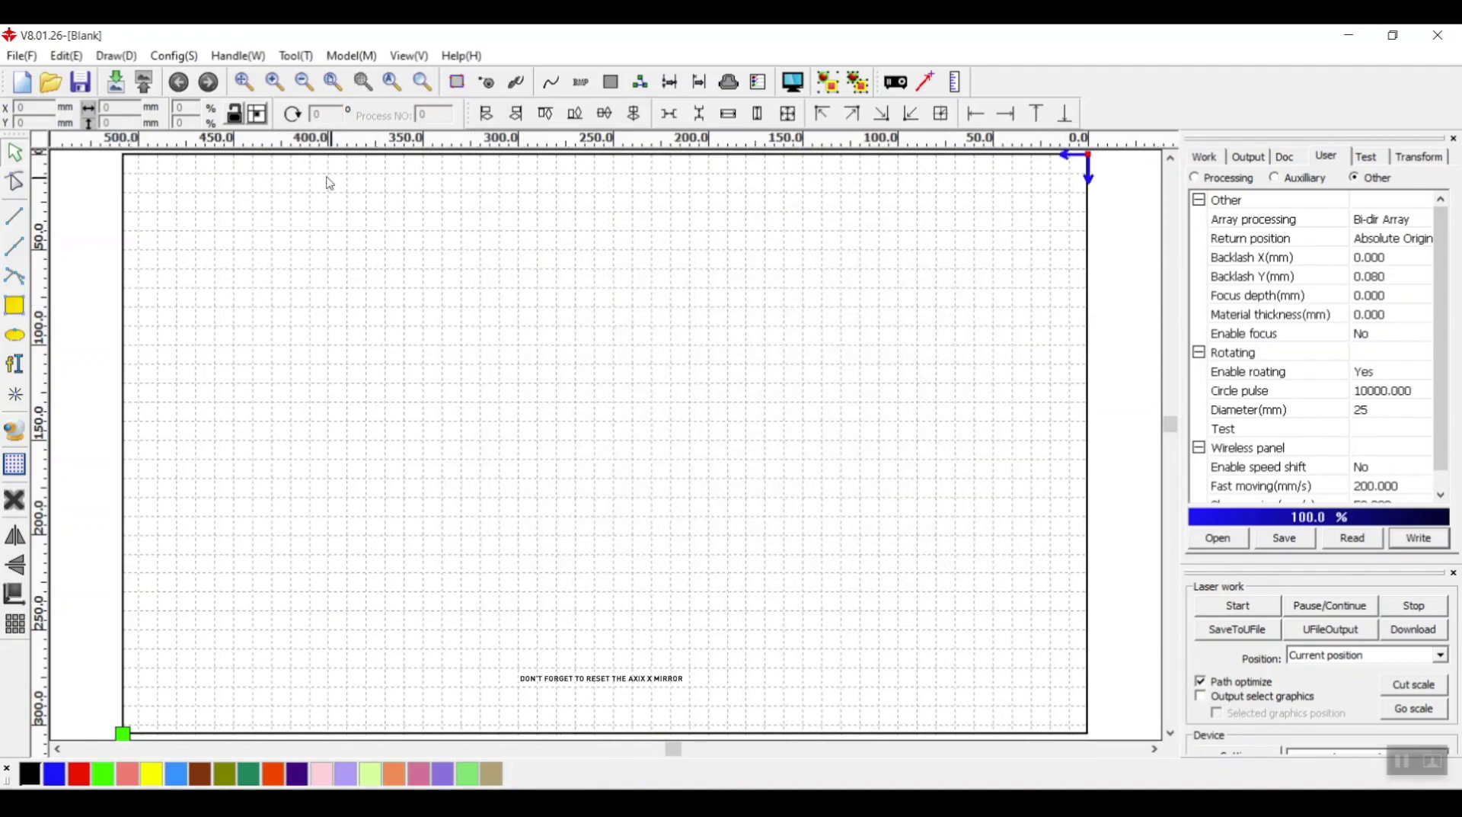
Step: Open the System Setting dialog from the Config menu to check the Axis X and Y Mirror options
click(175, 56)
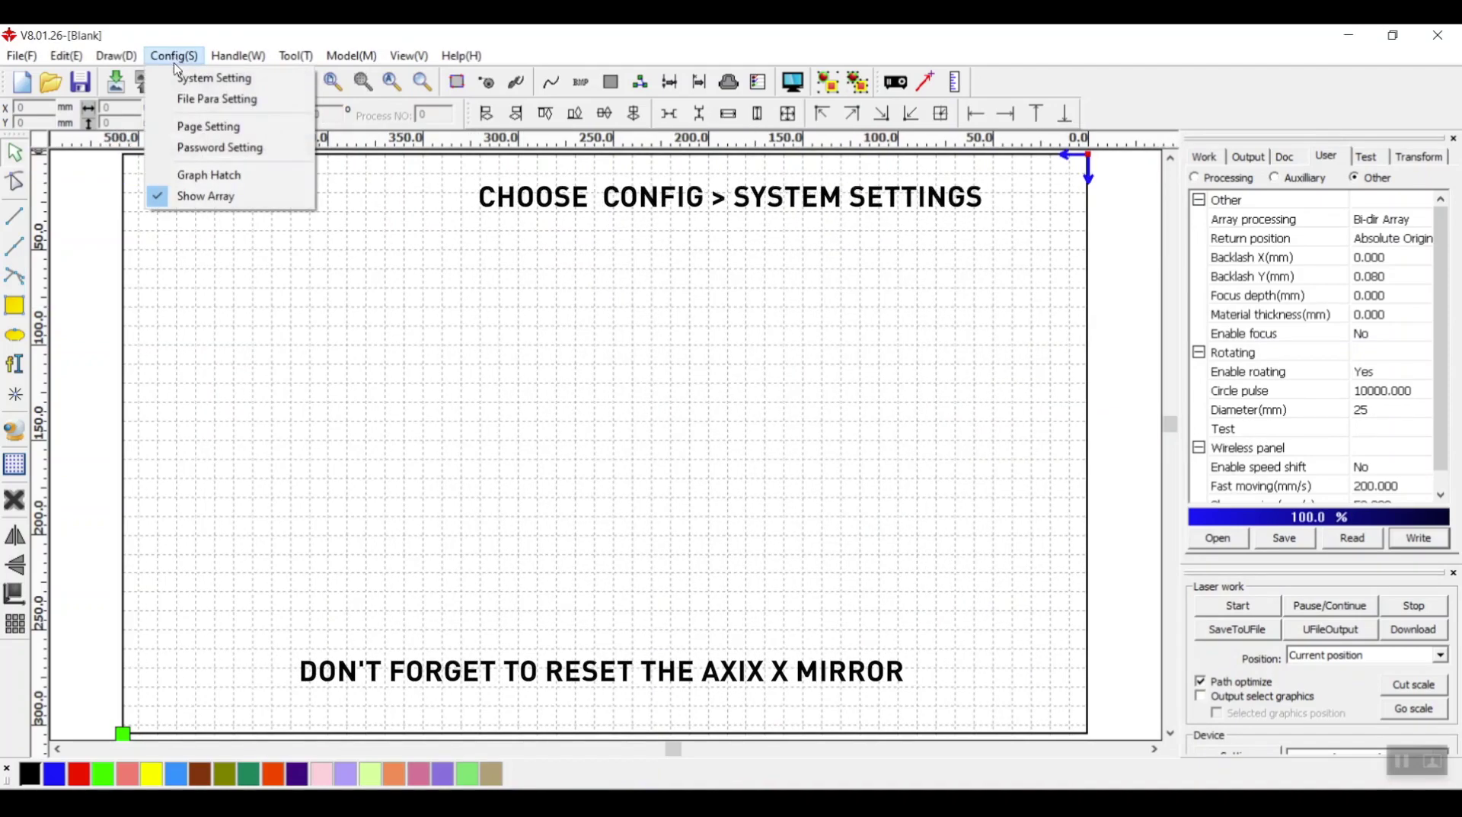
click(208, 81)
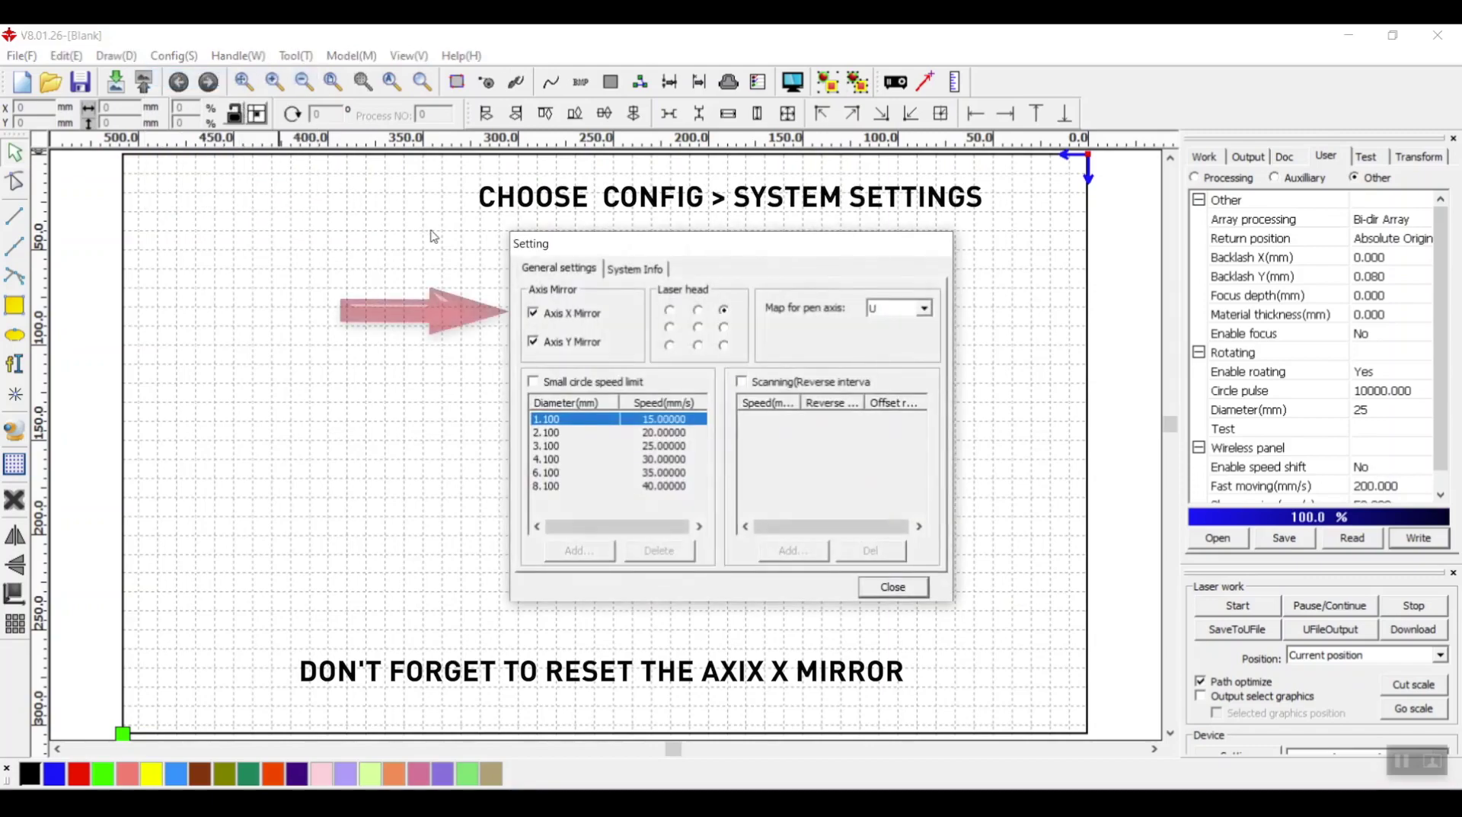